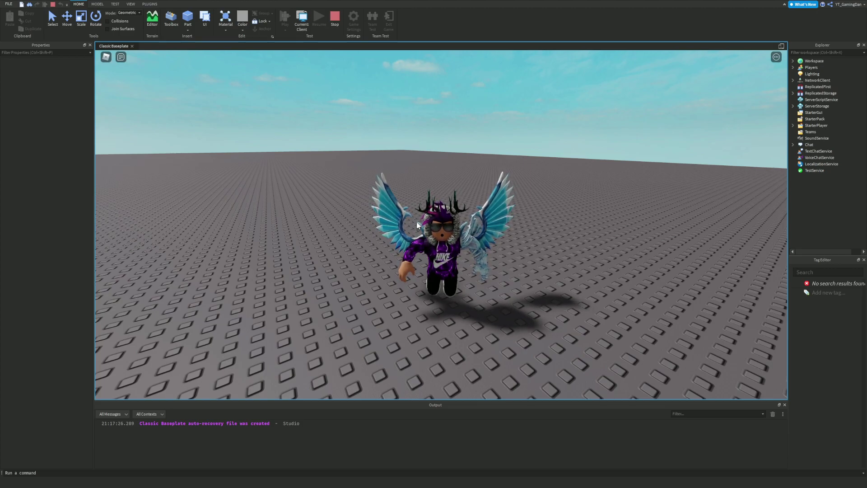
# Walk and jump the avatar around the baseplate in the running playtest
pyautogui.moveTo(382, 197); pyautogui.dragTo(383, 197, button='right')
pyautogui.press('w')
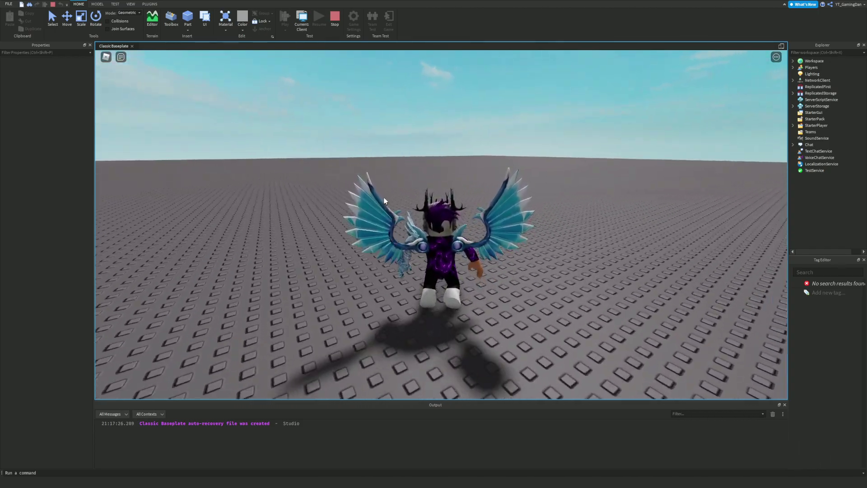
pyautogui.press('s')
pyautogui.press('space')
pyautogui.moveTo(669, 154); pyautogui.dragTo(671, 153, button='right')
pyautogui.press('space')
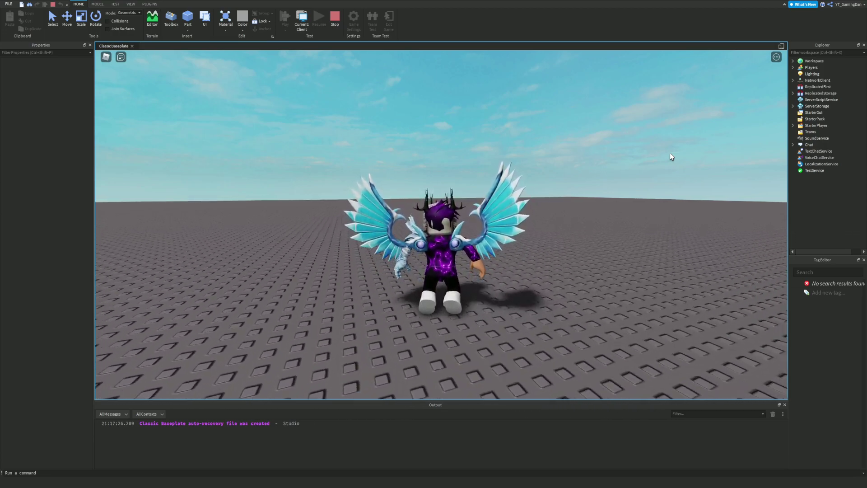
pyautogui.press('s')
pyautogui.press('space')
pyautogui.press('space')
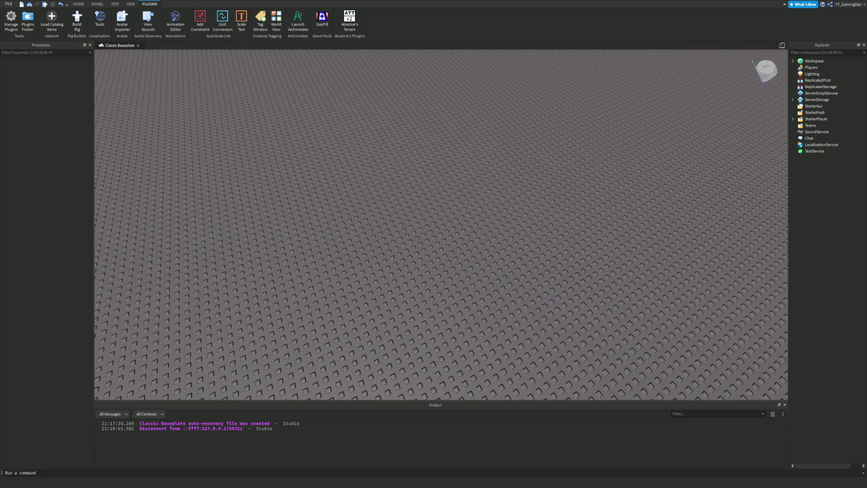
# Open the Atrazine's Terrain plugin and place the first three nodes in a triangle on the baseplate
pyautogui.click(350, 21)
pyautogui.moveTo(385, 222); pyautogui.dragTo(467, 363, button='right')
pyautogui.click(291, 366)
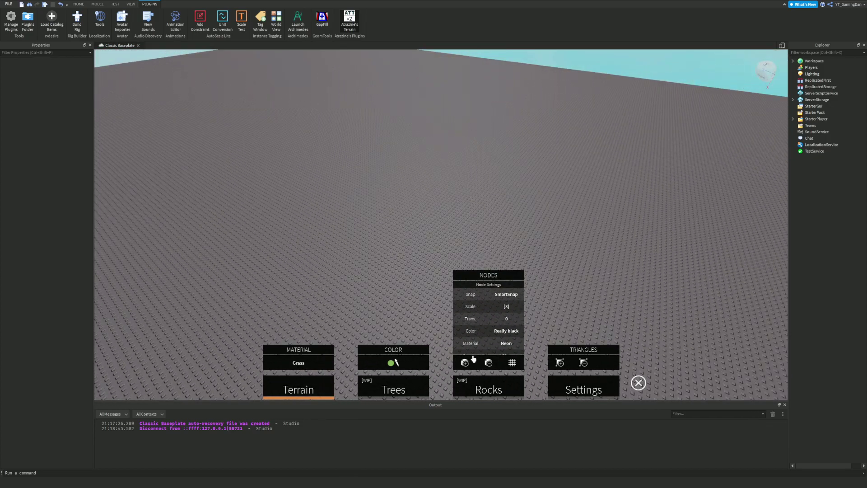
pyautogui.moveTo(450, 242); pyautogui.dragTo(399, 211, button='right')
pyautogui.scroll(-1, 587, 229)
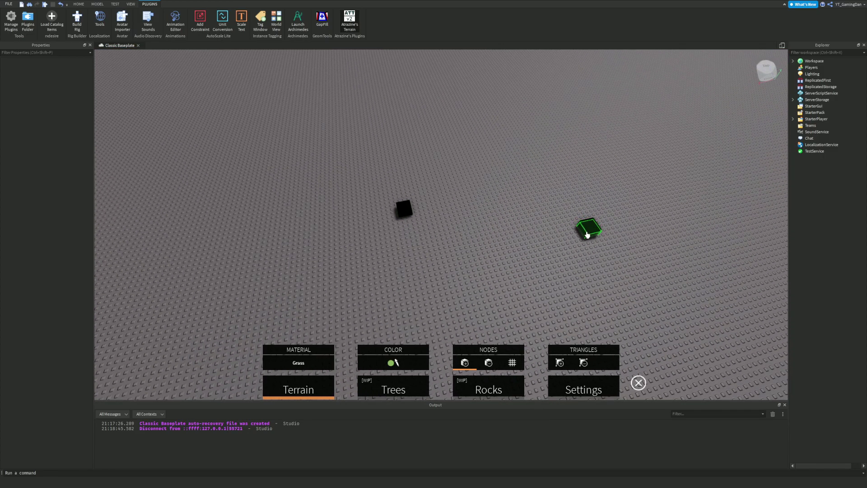
pyautogui.click(537, 223)
pyautogui.click(442, 291)
# Extend the three starting nodes into two roughly parallel rows of nodes across the baseplate
pyautogui.press('w')
pyautogui.press('s')
pyautogui.press('a')
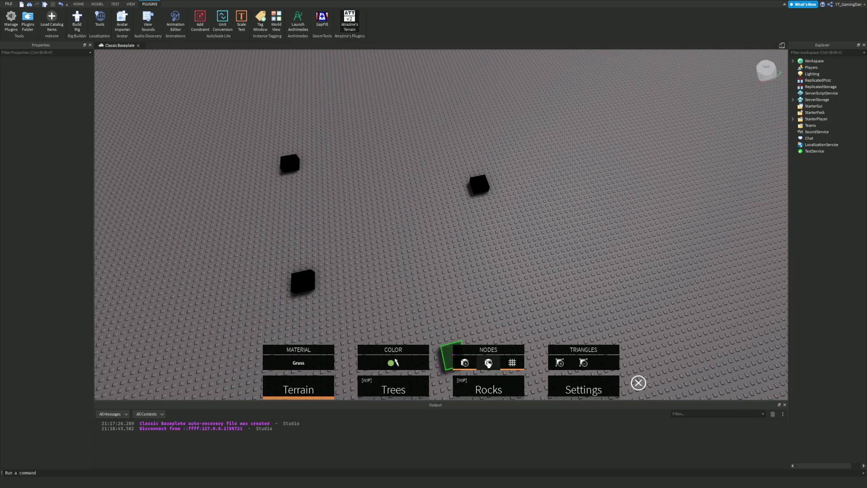
pyautogui.press('s')
pyautogui.press('d')
pyautogui.click(440, 300)
pyautogui.press('d')
pyautogui.press('s')
pyautogui.press('d')
pyautogui.press('s')
pyautogui.click(511, 285)
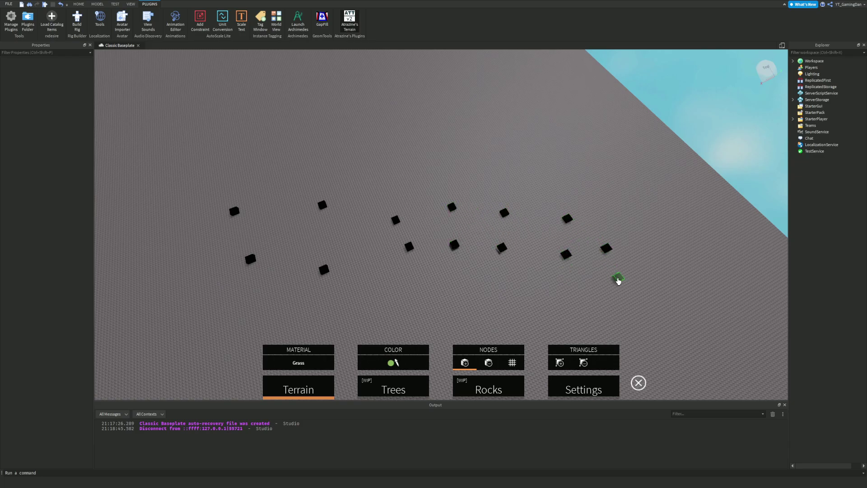
# Curve the two node rows around near the baseplate's edge and close the end with a final node
pyautogui.press('s')
pyautogui.click(577, 302)
pyautogui.press('d')
pyautogui.click(585, 313)
pyautogui.moveTo(573, 321); pyautogui.dragTo(573, 320, button='right')
pyautogui.press('a')
pyautogui.press('w')
pyautogui.click(435, 257)
pyautogui.click(489, 289)
pyautogui.press('s')
pyautogui.press('d')
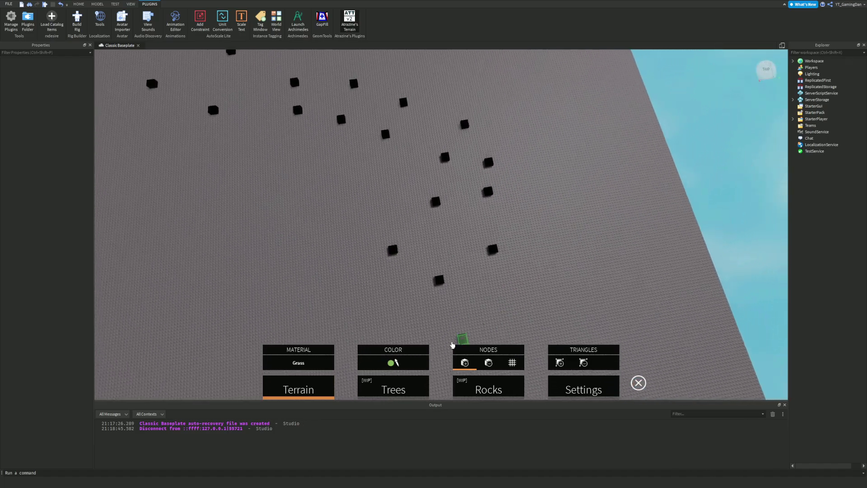
# Fill a Grass triangle between the three nodes at the end of the curved path
pyautogui.press('w')
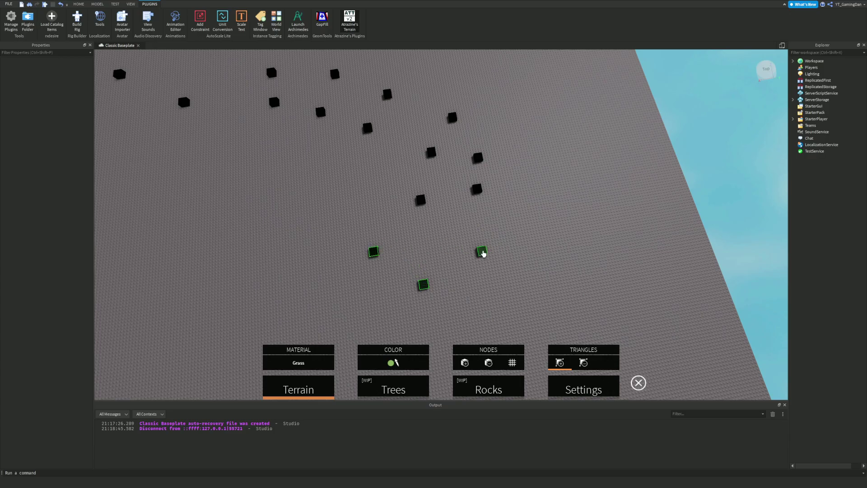
pyautogui.press('w')
pyautogui.moveTo(518, 255); pyautogui.dragTo(519, 254, button='right')
pyautogui.press('s')
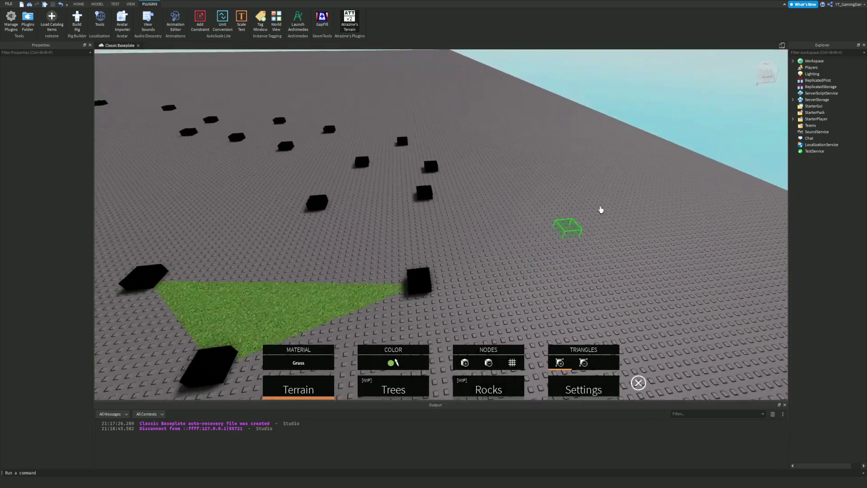
# Lower the Baseplate with the Move tool to a vertical position of about -21.1, then deselect it
pyautogui.click(792, 60)
pyautogui.click(819, 93)
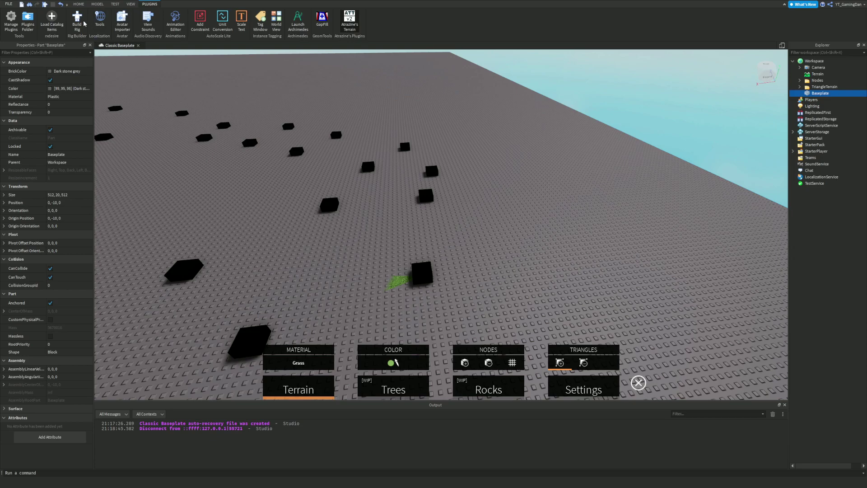
pyautogui.click(79, 4)
pyautogui.click(71, 26)
pyautogui.press('f')
pyautogui.moveTo(398, 191); pyautogui.dragTo(399, 210)
pyautogui.moveTo(483, 174); pyautogui.dragTo(595, 197, button='right')
pyautogui.scroll(-2, 606, 131)
pyautogui.click(629, 142)
pyautogui.press('s')
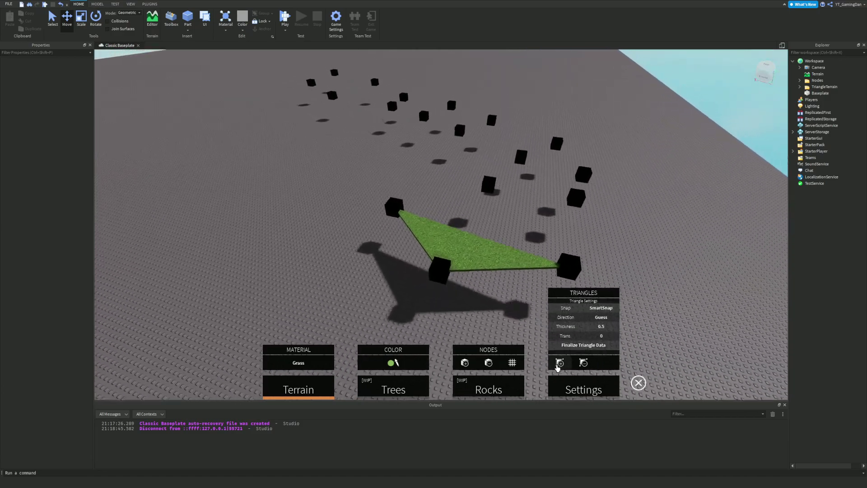
# Add Grass triangles from the first triangle to the adjacent node pair, forming a five-sided patch
pyautogui.moveTo(553, 257); pyautogui.dragTo(542, 316, button='right')
pyautogui.click(559, 363)
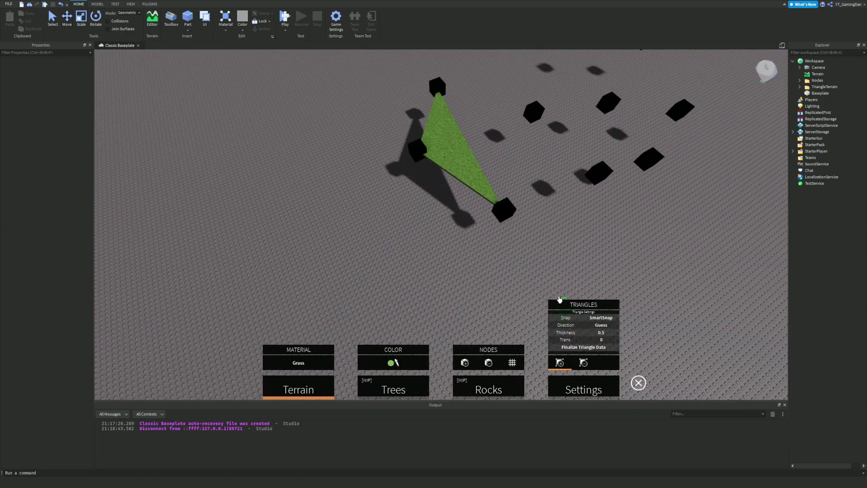
pyautogui.moveTo(456, 258); pyautogui.dragTo(456, 258, button='right')
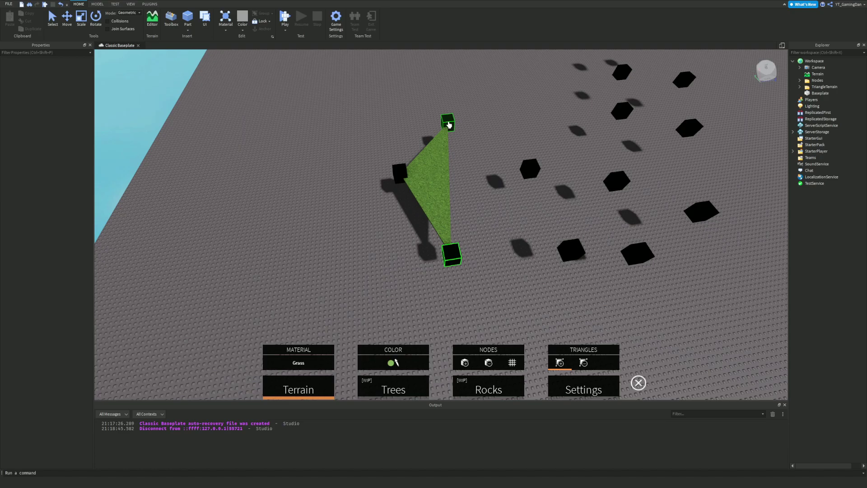
pyautogui.click(521, 163)
pyautogui.press('d')
pyautogui.click(358, 254)
pyautogui.click(469, 255)
pyautogui.press('d')
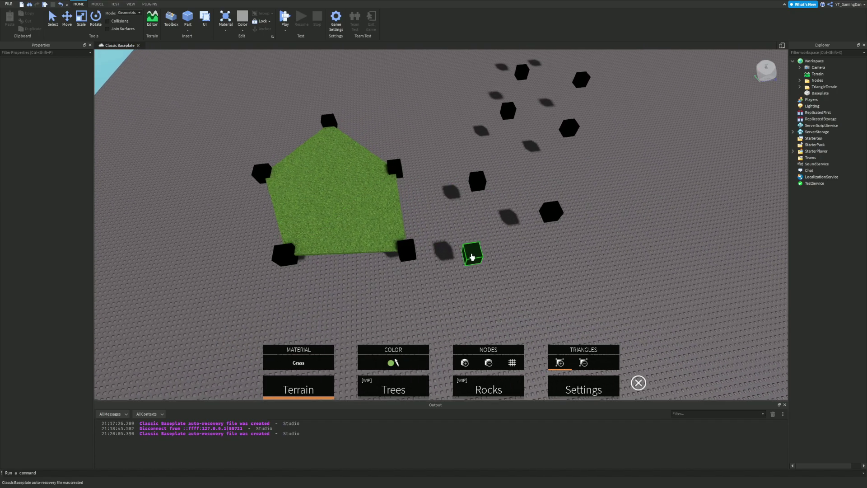
# Continue the Grass triangles across the next node pairs along the path, undoing one misplaced node
pyautogui.click(391, 166)
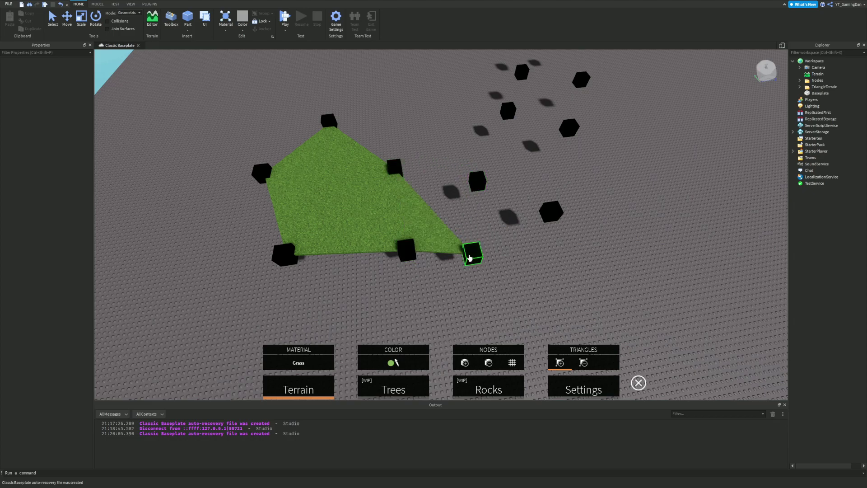
pyautogui.click(391, 168)
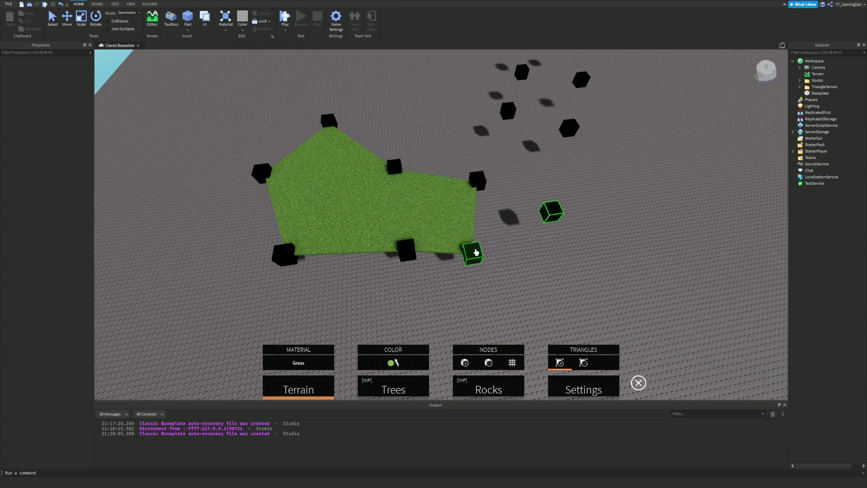
pyautogui.click(487, 181)
pyautogui.hotkey('ctrl', 'z')
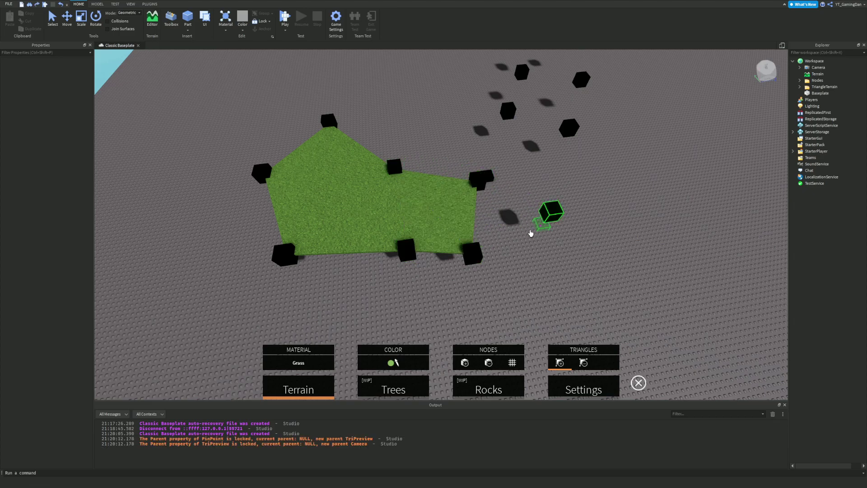
pyautogui.click(481, 188)
pyautogui.moveTo(481, 187); pyautogui.dragTo(109, 73, button='right')
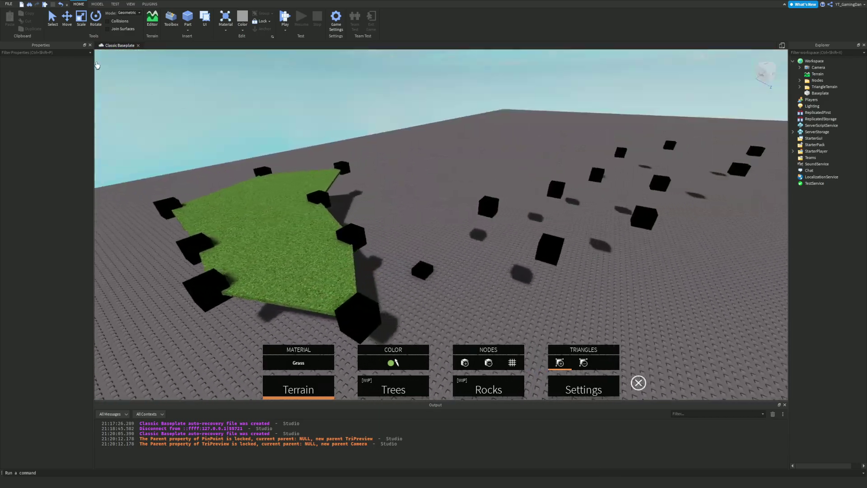
# Raise the next node along the path with the Move tool to a height of about 7.9, then deselect it
pyautogui.click(492, 203)
pyautogui.moveTo(496, 185); pyautogui.dragTo(500, 147)
pyautogui.moveTo(499, 147); pyautogui.dragTo(445, 208, button='right')
pyautogui.press('w')
pyautogui.scroll(-5, 425, 222)
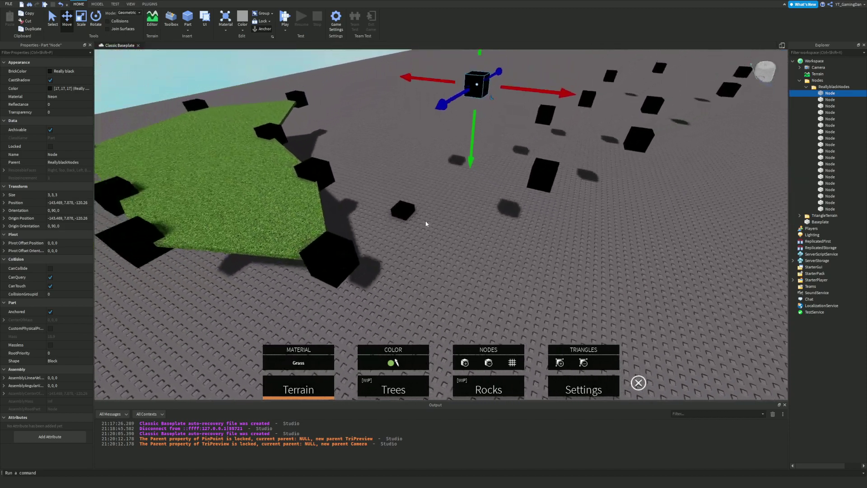
pyautogui.click(410, 213)
pyautogui.click(521, 289)
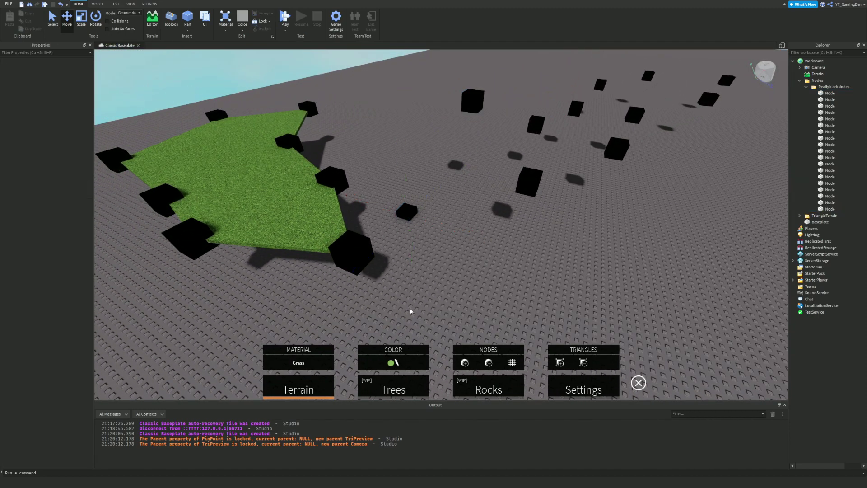
# Fill sloped Grass triangles connecting the existing patch with the raised node and its neighbours
pyautogui.click(559, 363)
pyautogui.click(532, 189)
pyautogui.moveTo(530, 191); pyautogui.dragTo(511, 214, button='right')
pyautogui.press('a')
pyautogui.click(461, 212)
pyautogui.click(593, 177)
pyautogui.click(649, 102)
# Examine the sloped triangle terrain from close up and from far above the baseplate
pyautogui.moveTo(643, 121); pyautogui.dragTo(636, 127, button='right')
pyautogui.press('w')
pyautogui.press('s')
pyautogui.press('w')
pyautogui.press('s')
pyautogui.press('d')
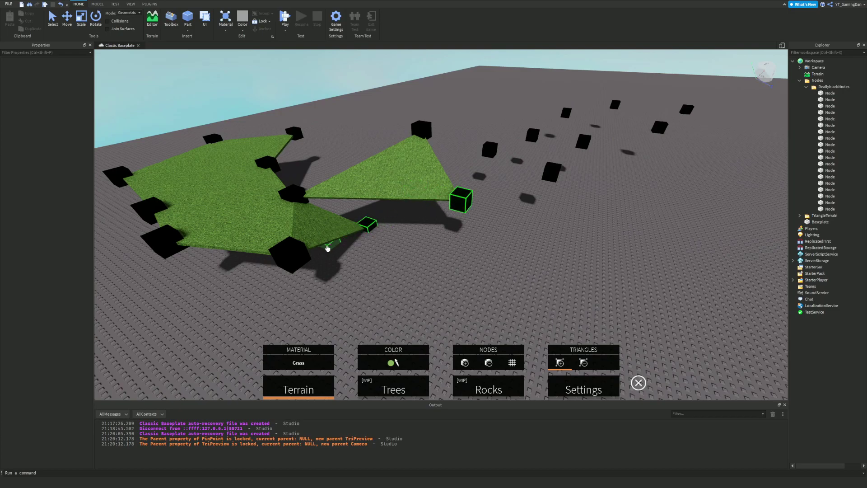
pyautogui.scroll(10, 422, 217)
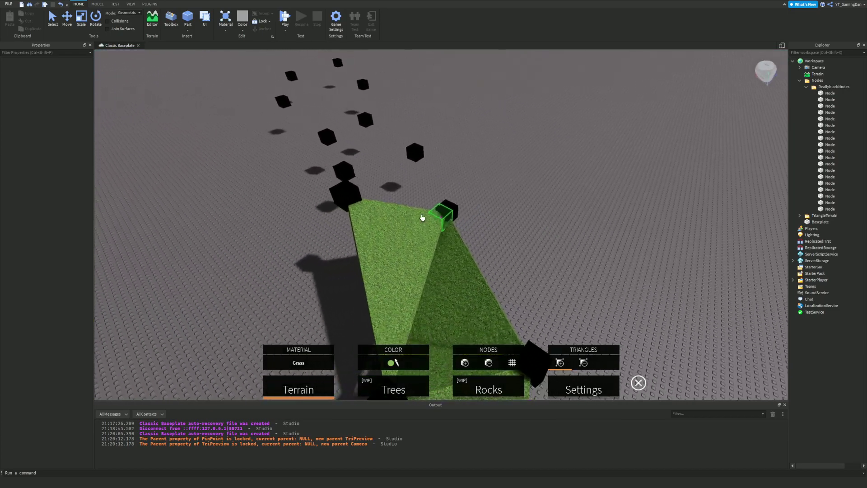
pyautogui.press('s')
pyautogui.press('d')
pyautogui.press('w')
pyautogui.press('a')
pyautogui.scroll(-10, 422, 215)
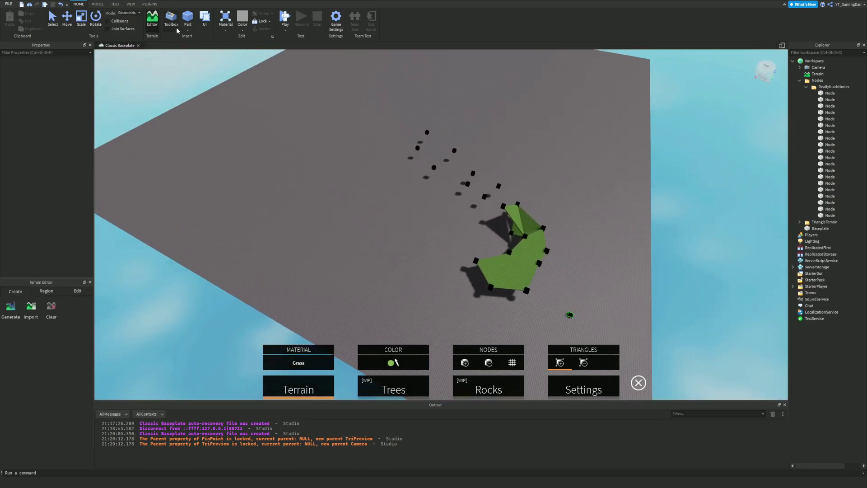
# View the creation options of the built-in Terrain Editor, then close it
pyautogui.moveTo(316, 76); pyautogui.dragTo(310, 83, button='right')
pyautogui.press('w')
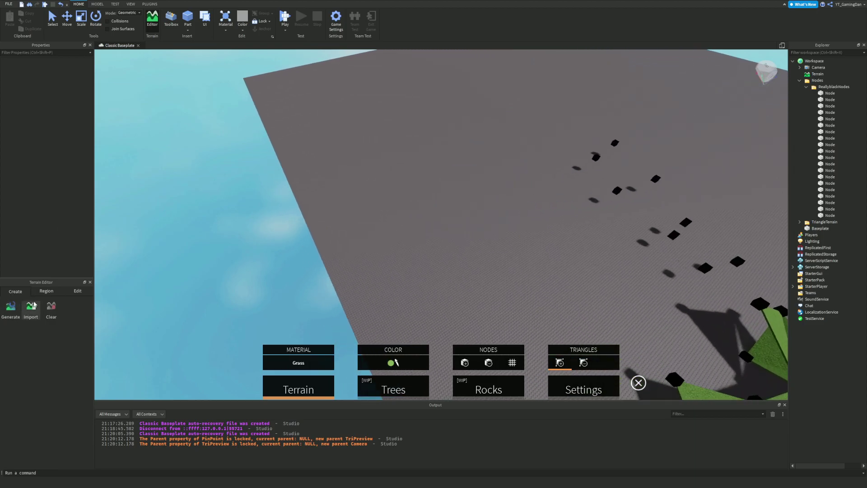
pyautogui.press('w')
pyautogui.click(150, 22)
# Examine the terrain plugin's material choices and its color input option
pyautogui.moveTo(301, 198); pyautogui.dragTo(481, 145, button='right')
pyautogui.moveTo(453, 202); pyautogui.dragTo(453, 201, button='right')
pyautogui.press('d')
pyautogui.press('w')
pyautogui.press('d')
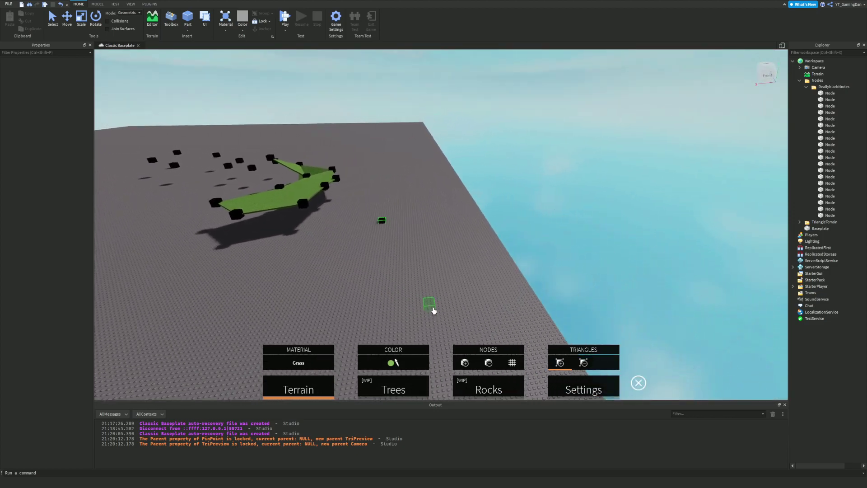
pyautogui.press('s')
pyautogui.press('a')
pyautogui.moveTo(403, 356)
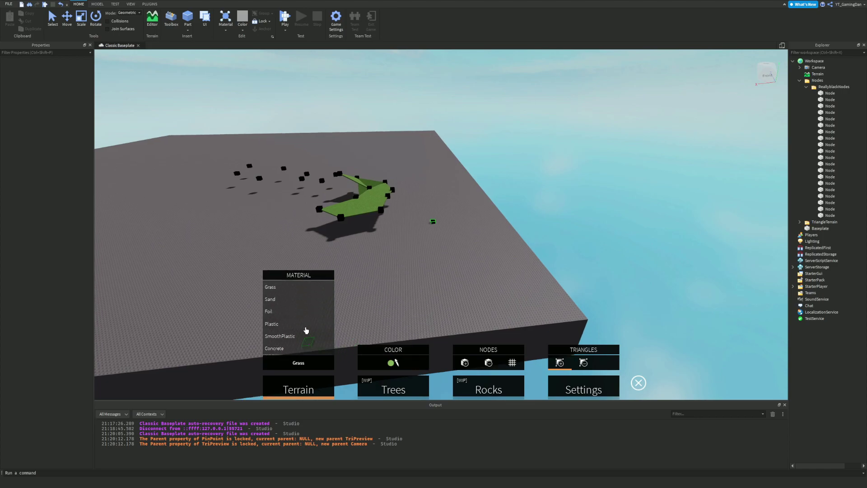
pyautogui.moveTo(286, 353)
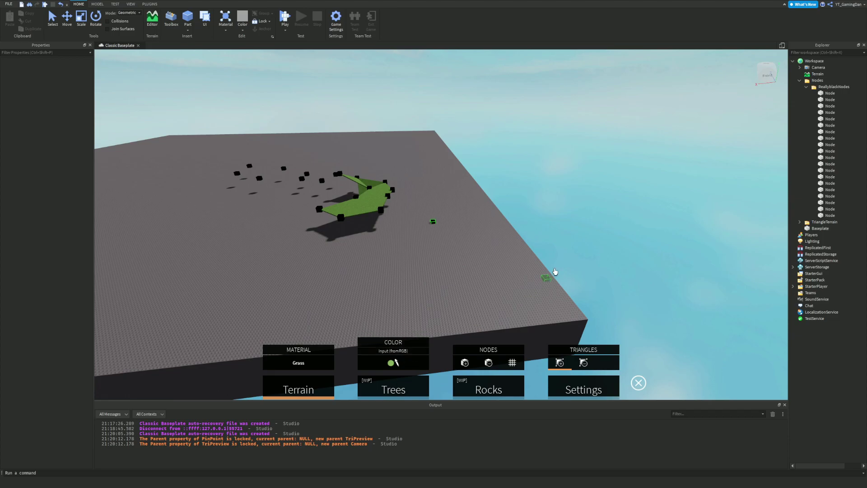
pyautogui.moveTo(584, 193); pyautogui.dragTo(604, 205, button='right')
pyautogui.press('w')
pyautogui.press('d')
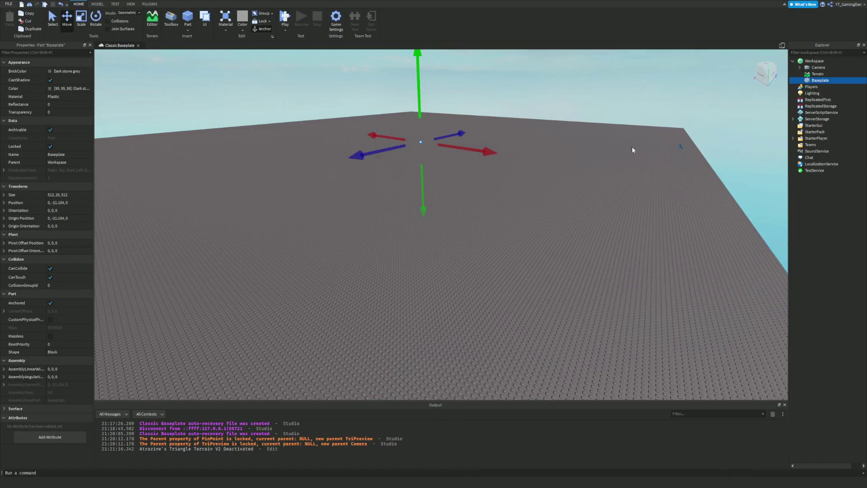
pyautogui.click(632, 149)
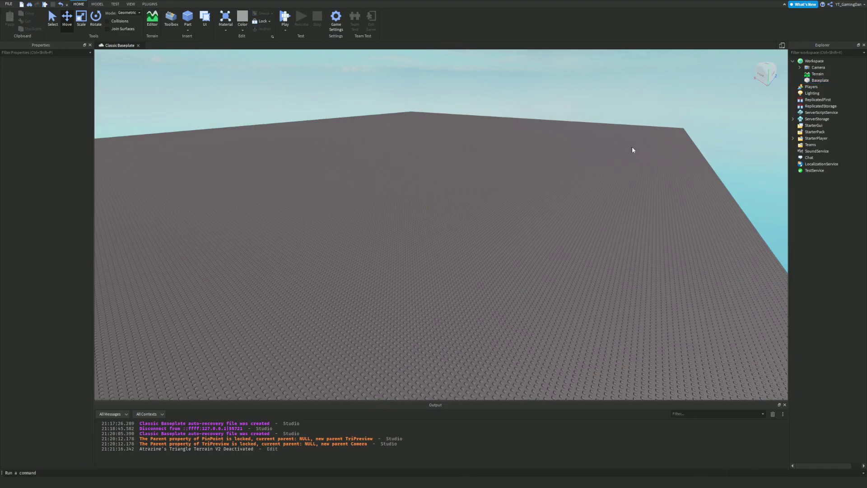
pyautogui.moveTo(649, 154); pyautogui.dragTo(652, 150, button='right')
pyautogui.press('w')
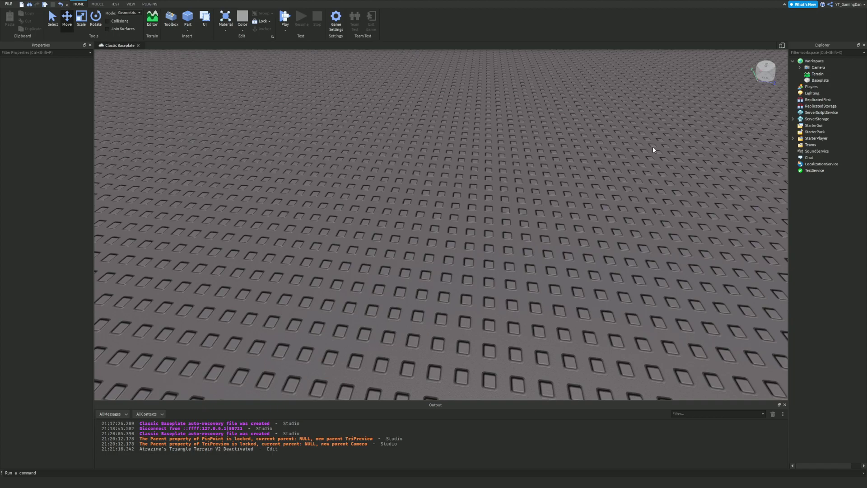
# Insert a part on the empty baseplate and delete it again
pyautogui.scroll(-10, 653, 149)
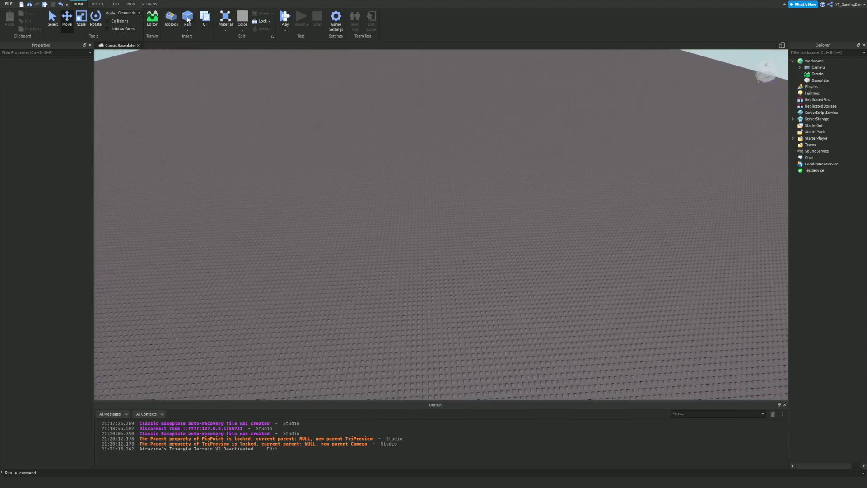
pyautogui.click(189, 21)
pyautogui.press('Delete')
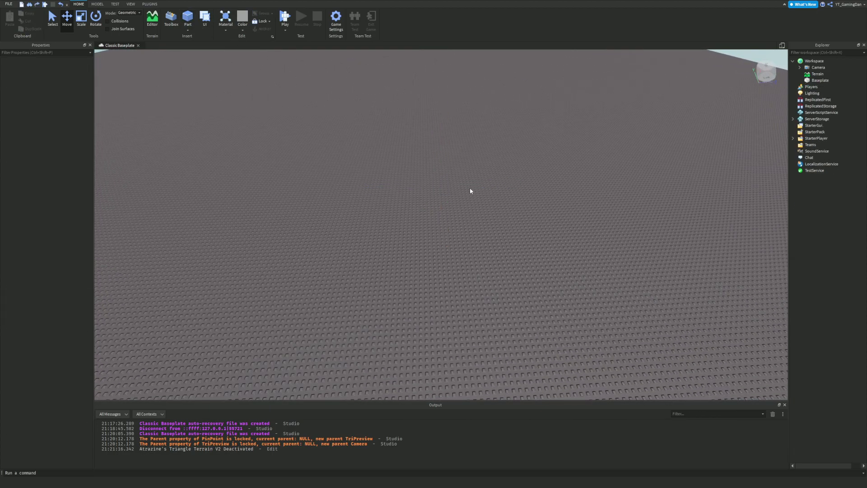
# Undo the removal of the nodes and the triangle terrain
pyautogui.hotkey('ctrl', 'z')
pyautogui.hotkey('ctrl', 'z')
pyautogui.hotkey('ctrl', 'z')
pyautogui.hotkey('ctrl', 'z')
pyautogui.moveTo(682, 119); pyautogui.dragTo(663, 113, button='right')
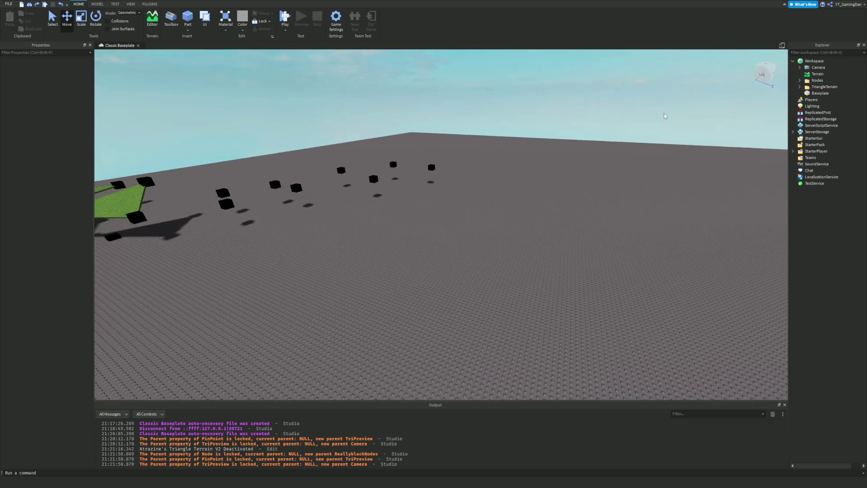
# Undo the additional Grass triangles, the raised node and the lowering of the baseplate
pyautogui.hotkey('ctrl', 'z')
pyautogui.hotkey('ctrl', 'z')
pyautogui.hotkey('ctrl', 'z')
pyautogui.hotkey('ctrl', 'z')
pyautogui.hotkey('ctrl', 'z')
pyautogui.hotkey('ctrl', 'z')
pyautogui.hotkey('ctrl', 'z')
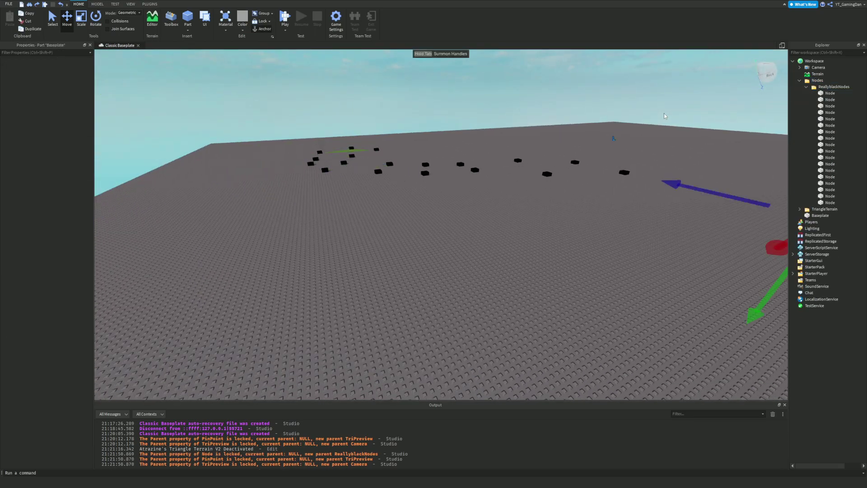
# Delete the Nodes and TriangleTerrain folders from the workspace and clear the output log
pyautogui.moveTo(663, 113); pyautogui.dragTo(767, 113, button='right')
pyautogui.click(817, 81)
pyautogui.press('Delete')
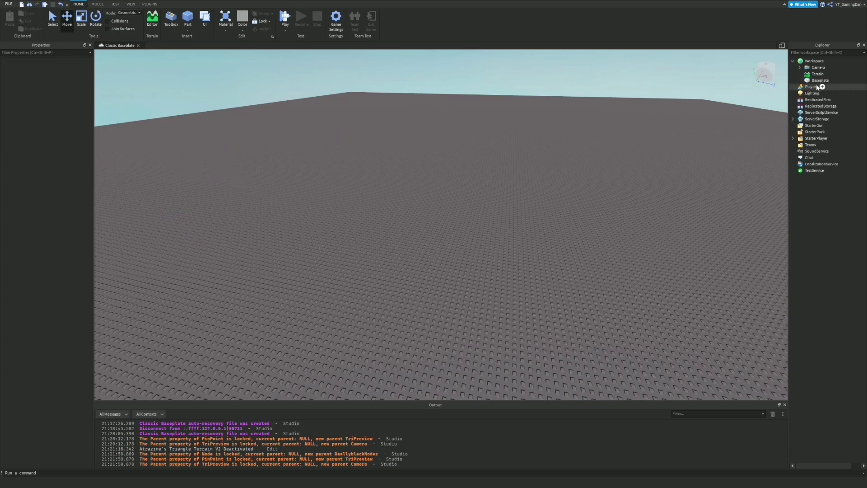
pyautogui.moveTo(412, 125); pyautogui.dragTo(412, 125, button='right')
pyautogui.press('w')
pyautogui.press('d')
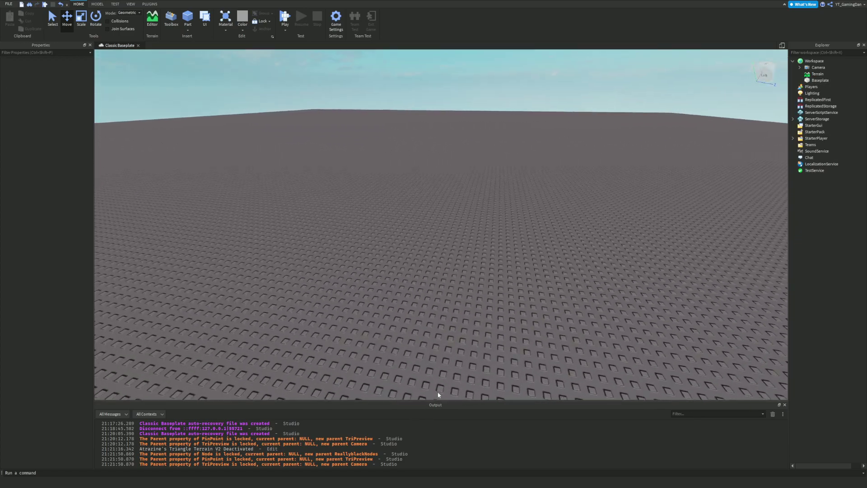
pyautogui.click(487, 455)
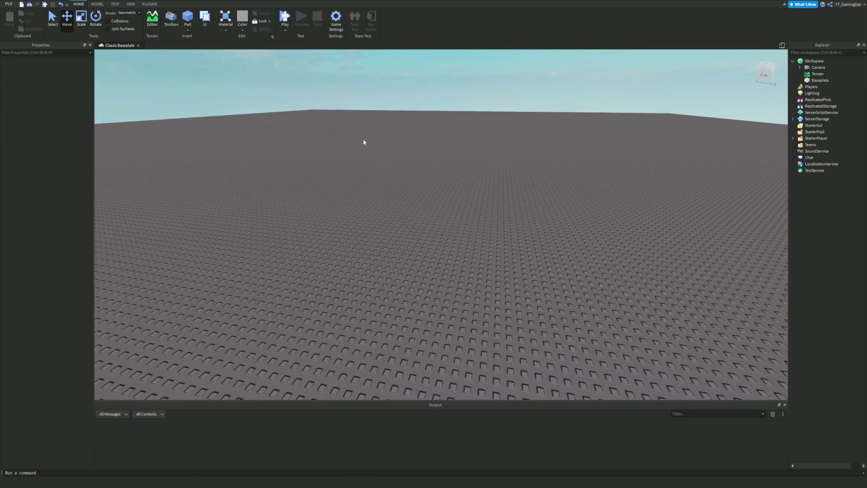
# Insert a part on the baseplate and set its BrickColor to Cork
pyautogui.click(191, 20)
pyautogui.press('d')
pyautogui.moveTo(447, 203); pyautogui.dragTo(44, 59, button='right')
pyautogui.press('w')
pyautogui.click(69, 71)
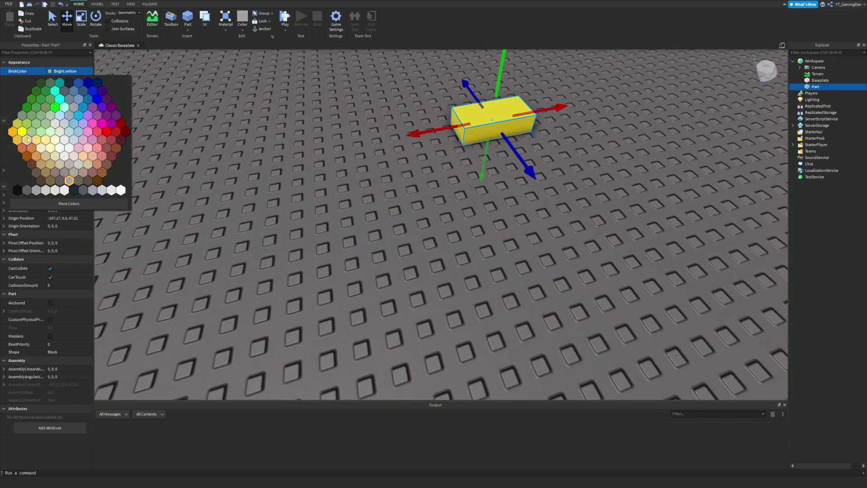
pyautogui.click(40, 165)
# Scale the Cork part into a thin strip about 25 by 0.5 by 9.3 studs
pyautogui.press('w')
pyautogui.moveTo(232, 178); pyautogui.dragTo(82, 18, button='right')
pyautogui.press('s')
pyautogui.click(82, 18)
pyautogui.moveTo(438, 140); pyautogui.dragTo(442, 155)
pyautogui.moveTo(461, 185); pyautogui.dragTo(645, 285)
pyautogui.moveTo(536, 183); pyautogui.dragTo(671, 100)
pyautogui.press('s')
pyautogui.press('d')
pyautogui.moveTo(689, 134); pyautogui.dragTo(667, 143, button='right')
pyautogui.press('a')
pyautogui.press('s')
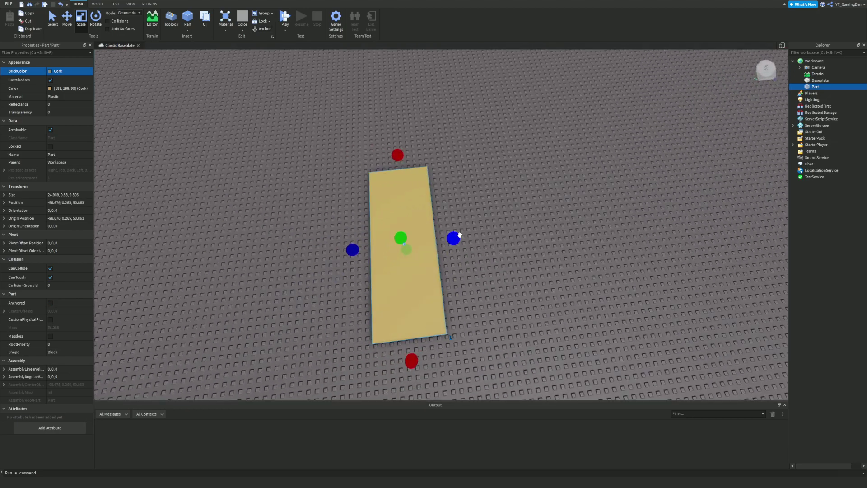
# Shorten the strip to about 14.7 studs and narrow it to about 7.9 studs
pyautogui.moveTo(455, 236); pyautogui.dragTo(447, 239)
pyautogui.moveTo(395, 161); pyautogui.dragTo(404, 217)
pyautogui.moveTo(446, 275); pyautogui.dragTo(443, 274)
# Launch Archimedes and render one horizontally curved segment from the slab at an angle of 10
pyautogui.click(151, 4)
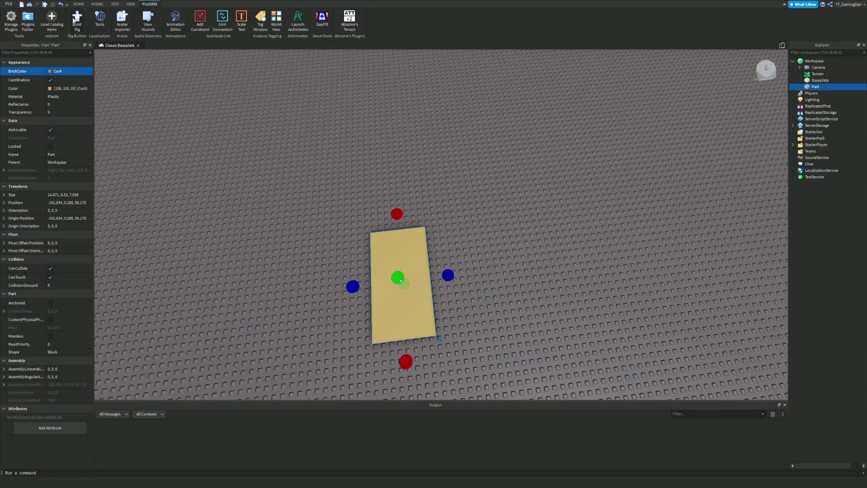
pyautogui.click(297, 20)
pyautogui.moveTo(487, 155); pyautogui.dragTo(488, 155, button='right')
pyautogui.press('d')
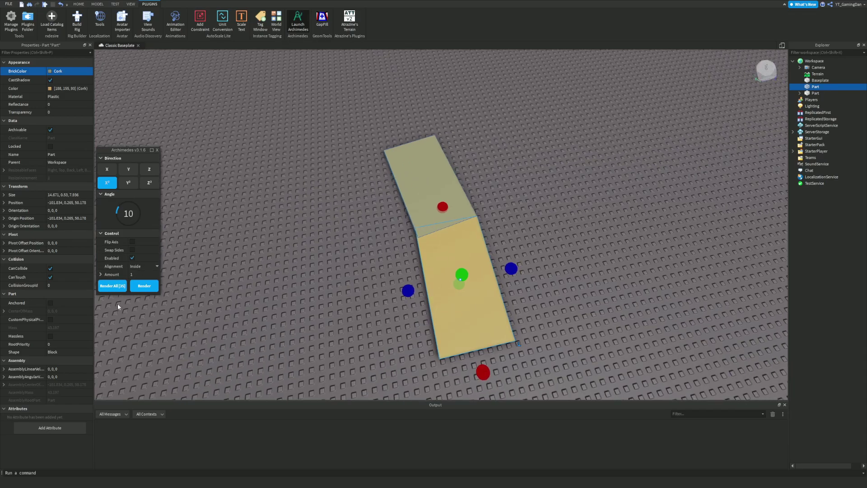
pyautogui.click(147, 289)
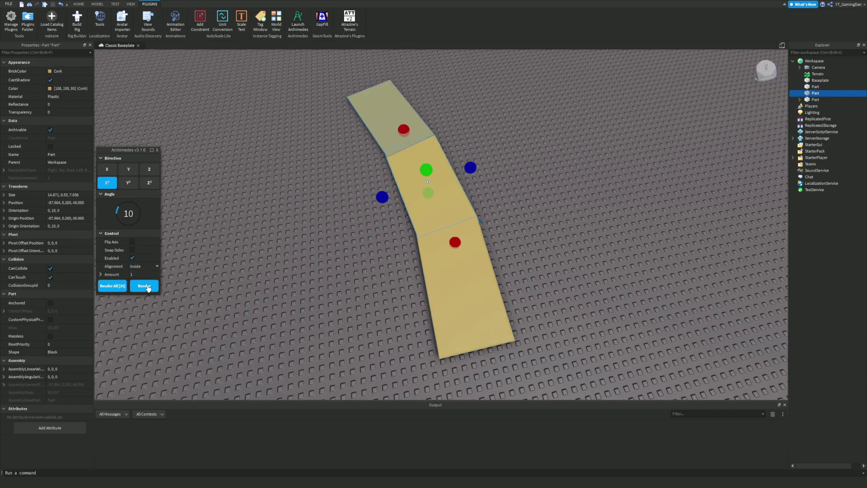
# Render all remaining segments of the 10-degree curve and undo that result
pyautogui.click(116, 287)
pyautogui.moveTo(380, 279); pyautogui.dragTo(382, 280, button='right')
pyautogui.hotkey('ctrl', 'z')
# Set the Archimedes angle to 60 and render two more segments of the path
pyautogui.click(426, 222)
pyautogui.click(426, 222)
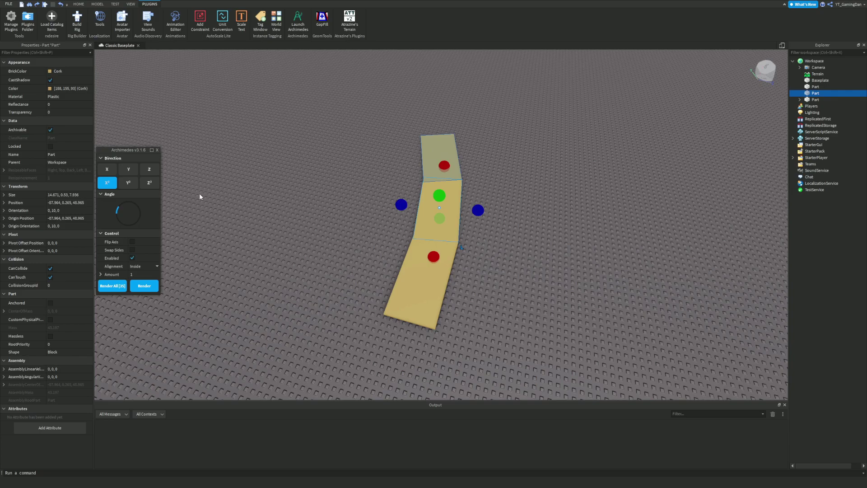
pyautogui.write('60')
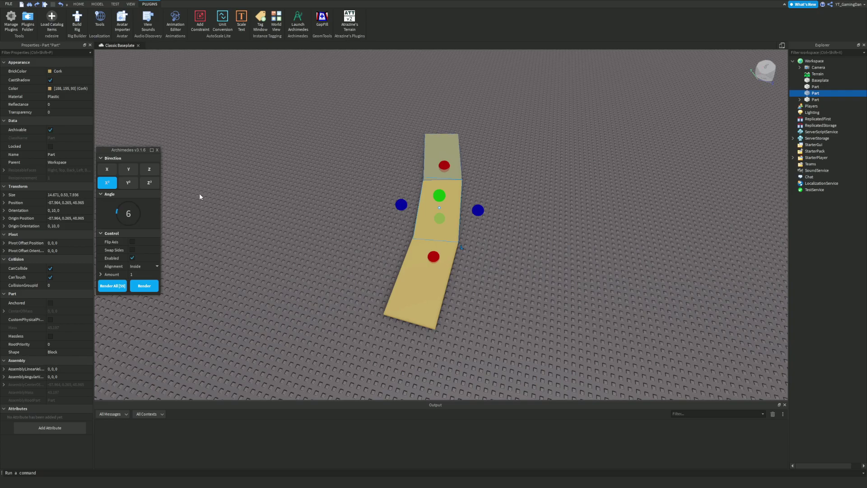
pyautogui.press('Return')
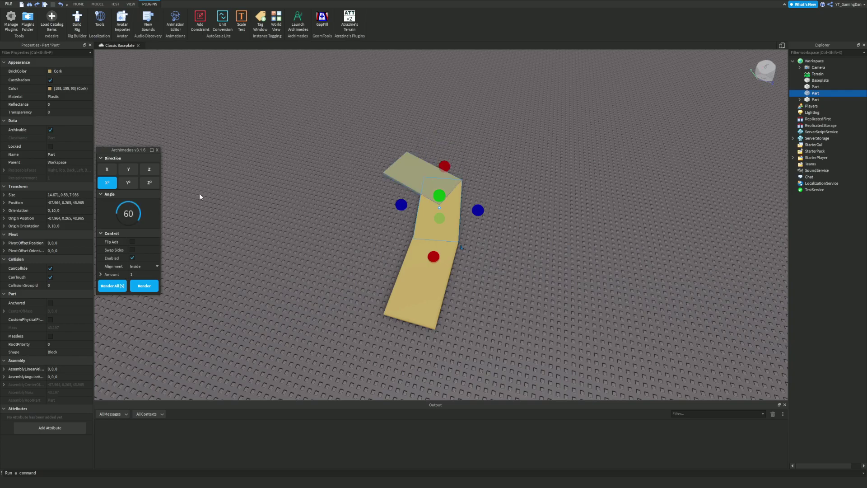
pyautogui.click(146, 291)
pyautogui.click(145, 287)
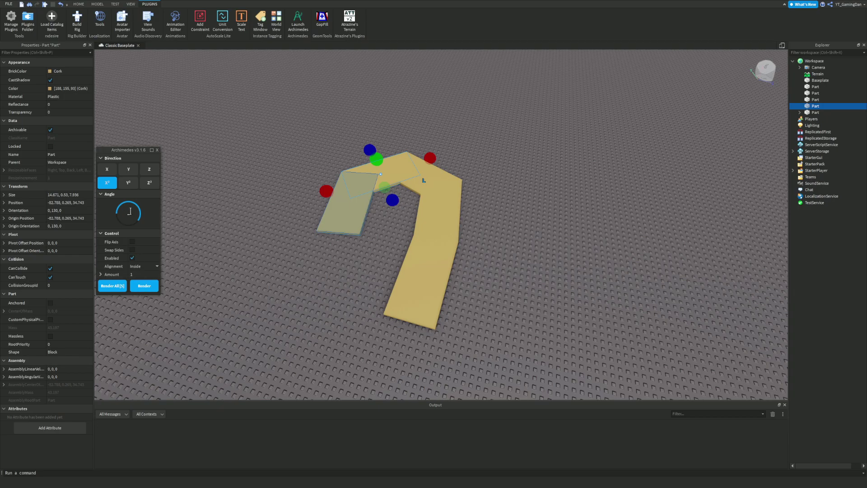
# Set the angle to -60 and render two segments bending the opposite way
pyautogui.write('-60')
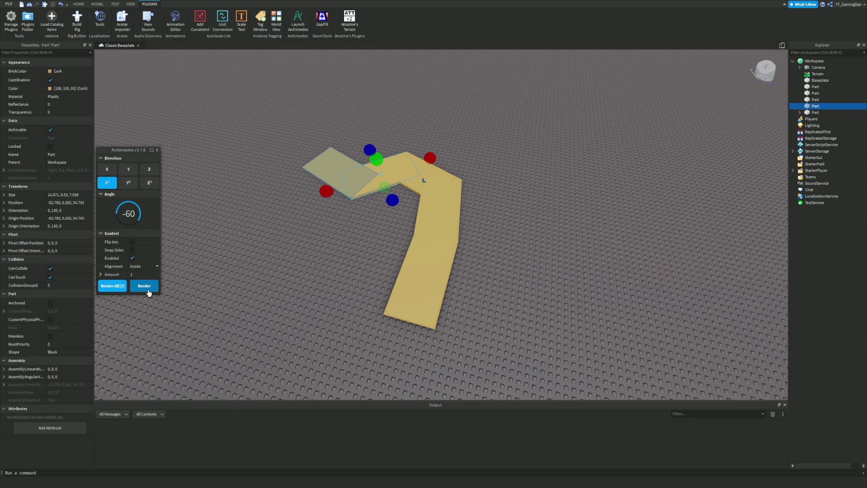
pyautogui.click(156, 286)
pyautogui.moveTo(574, 229); pyautogui.dragTo(578, 223, button='right')
pyautogui.press('w')
pyautogui.press('a')
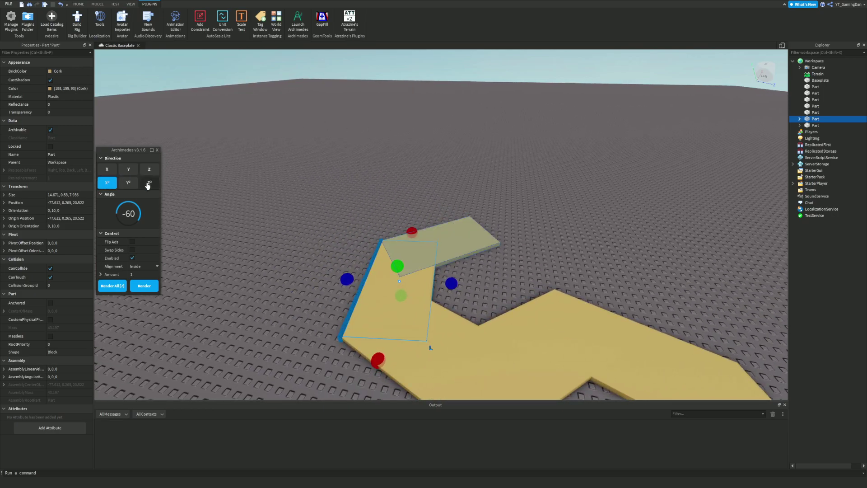
# Switch the direction to Y with an angle of 10 and render a run of segments curling along the slab's long edge
pyautogui.click(128, 169)
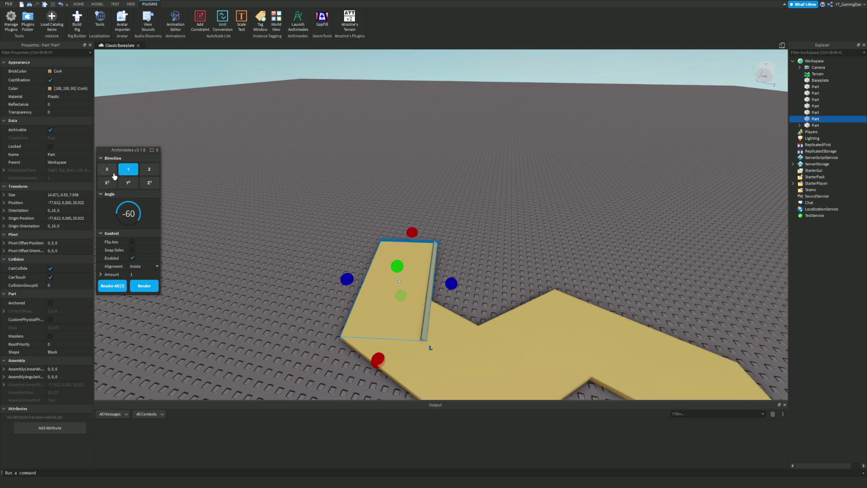
pyautogui.click(128, 212)
pyautogui.write('10')
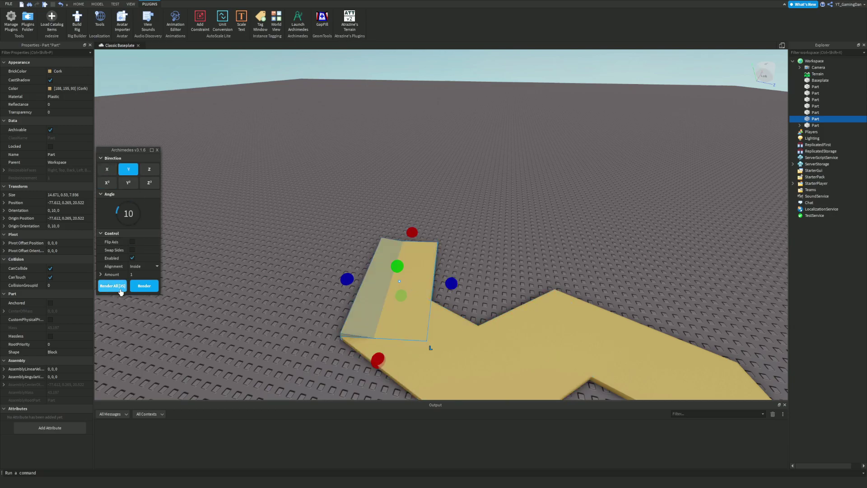
pyautogui.click(141, 287)
pyautogui.click(141, 287)
pyautogui.click(140, 287)
pyautogui.click(140, 287)
pyautogui.click(141, 287)
pyautogui.click(141, 287)
pyautogui.click(141, 287)
pyautogui.click(141, 287)
pyautogui.click(141, 287)
pyautogui.click(141, 287)
pyautogui.click(141, 287)
pyautogui.click(141, 287)
# Undo the most recent Y-direction segments
pyautogui.hotkey('ctrl', 'z')
pyautogui.hotkey('ctrl', 'z')
pyautogui.hotkey('ctrl', 'z')
pyautogui.hotkey('ctrl', 'z')
pyautogui.hotkey('ctrl', 'z')
pyautogui.hotkey('ctrl', 'z')
pyautogui.hotkey('ctrl', 'z')
pyautogui.hotkey('ctrl', 'z')
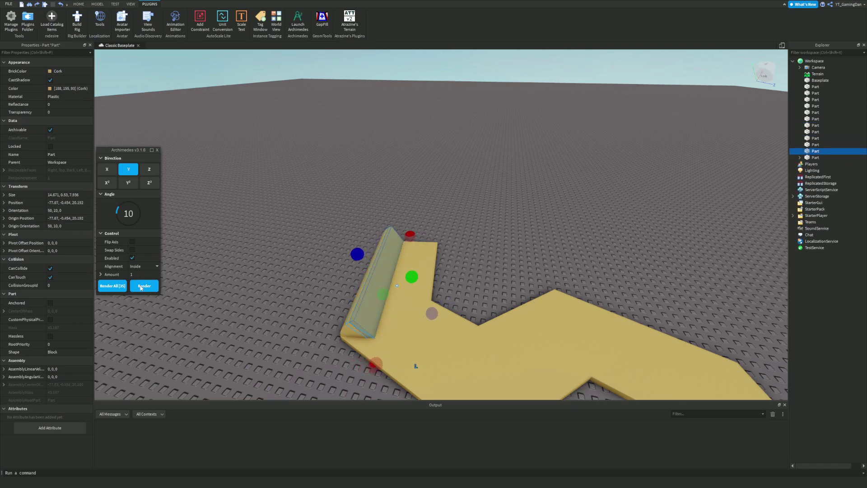
# Switch the direction to Z and render a run of 10-degree segments forming an arch above the baseplate
pyautogui.click(149, 169)
pyautogui.click(145, 286)
pyautogui.click(146, 287)
pyautogui.click(147, 287)
pyautogui.press('a')
pyautogui.press('s')
pyautogui.moveTo(294, 264); pyautogui.dragTo(265, 291, button='right')
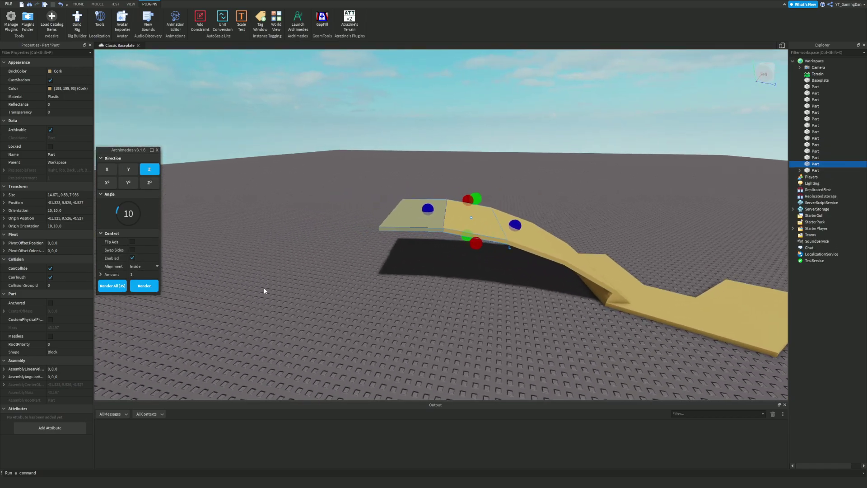
pyautogui.click(143, 286)
pyautogui.click(141, 286)
pyautogui.click(141, 286)
pyautogui.click(140, 286)
# Undo the arched Z segments, the Y segments and the last -60 degree segment of the path
pyautogui.click(383, 323)
pyautogui.press('s')
pyautogui.moveTo(383, 324); pyautogui.dragTo(385, 323, button='right')
pyautogui.press('w')
pyautogui.press('d')
pyautogui.press('s')
pyautogui.press('a')
pyautogui.hotkey('ctrl', 'z')
pyautogui.hotkey('ctrl', 'z')
pyautogui.hotkey('ctrl', 'z')
pyautogui.hotkey('ctrl', 'z')
pyautogui.hotkey('ctrl', 'z')
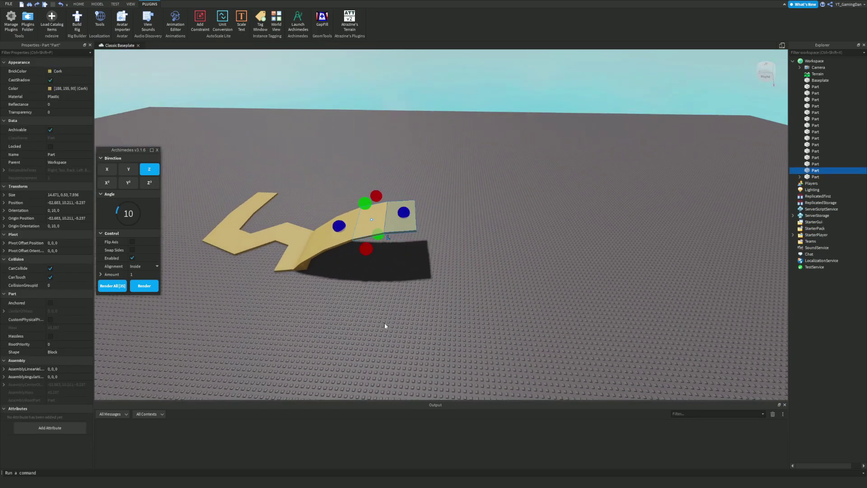
pyautogui.hotkey('ctrl', 'z')
pyautogui.hotkey('ctrl', 'z')
pyautogui.hotkey('ctrl', 'z')
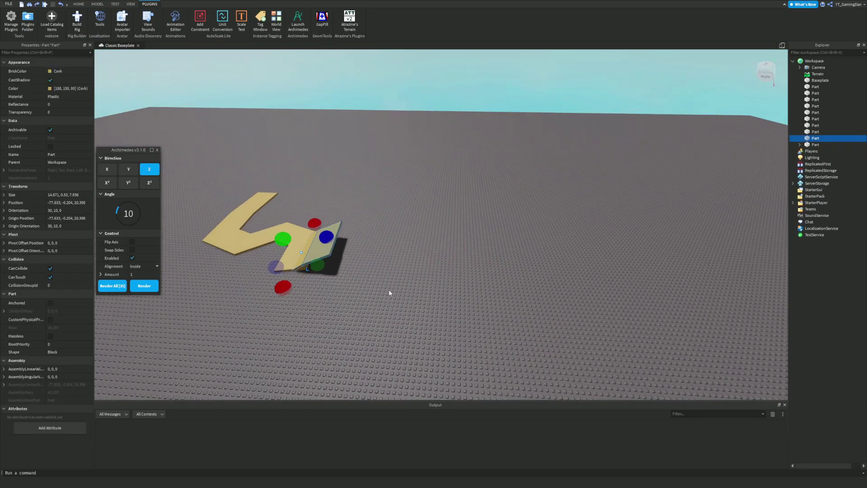
pyautogui.hotkey('ctrl', 'z')
pyautogui.hotkey('ctrl', 'z')
pyautogui.hotkey('ctrl', 'z')
pyautogui.hotkey('ctrl', 'z')
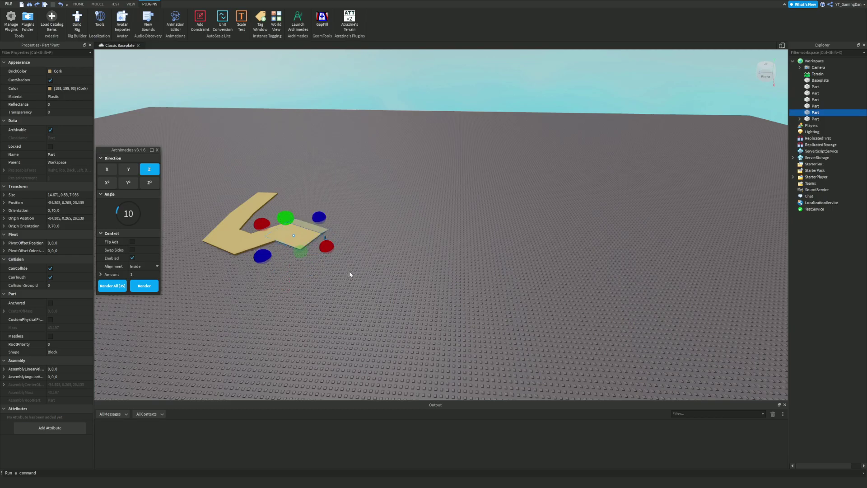
# Switch to the alternate X direction, render three more 10-degree segments from the path's end, and deselect the path
pyautogui.moveTo(350, 274); pyautogui.dragTo(349, 274, button='right')
pyautogui.press('f')
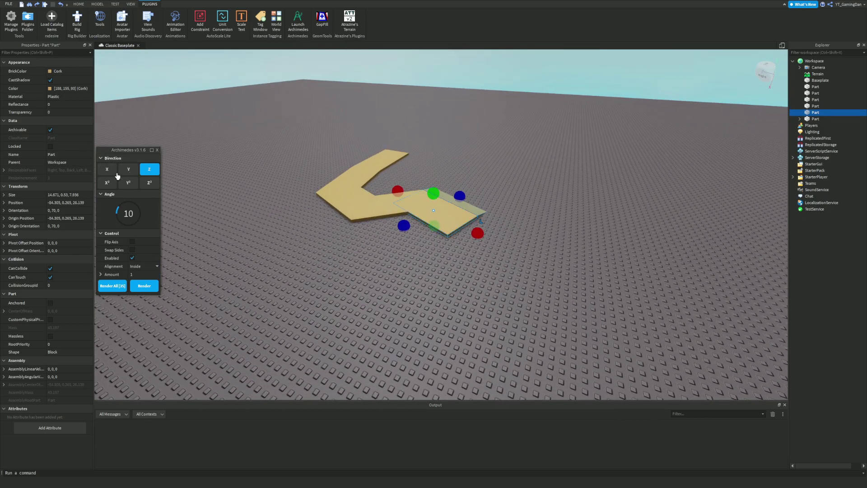
pyautogui.click(113, 169)
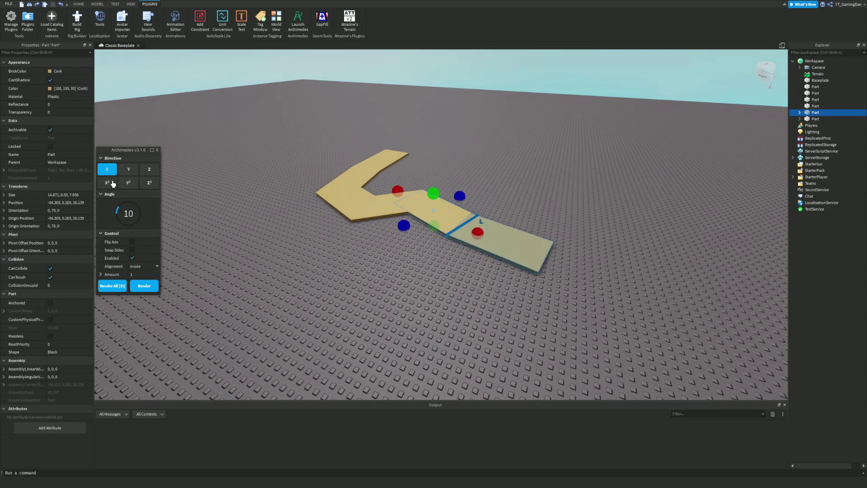
pyautogui.click(145, 287)
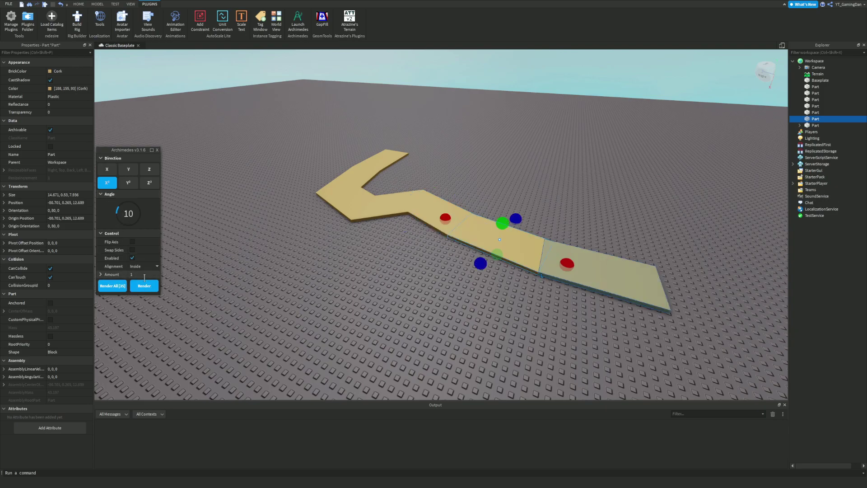
pyautogui.click(145, 285)
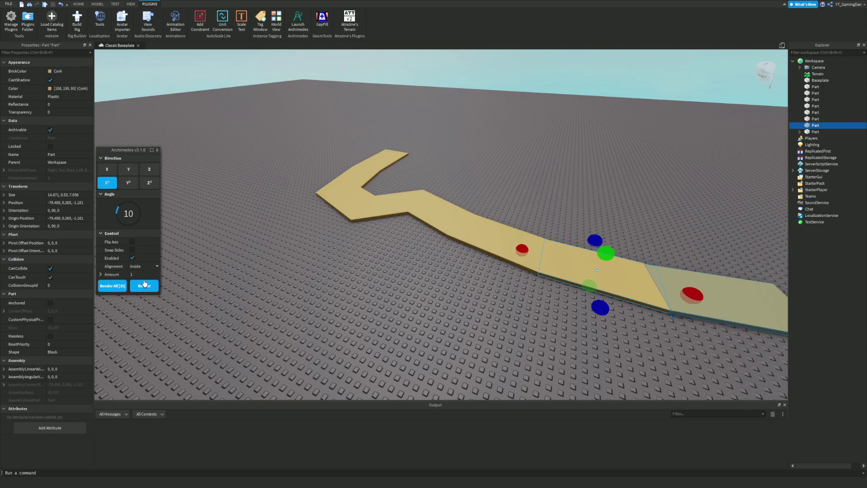
pyautogui.click(147, 288)
pyautogui.moveTo(246, 296); pyautogui.dragTo(303, 300, button='right')
pyautogui.scroll(-3, 304, 300)
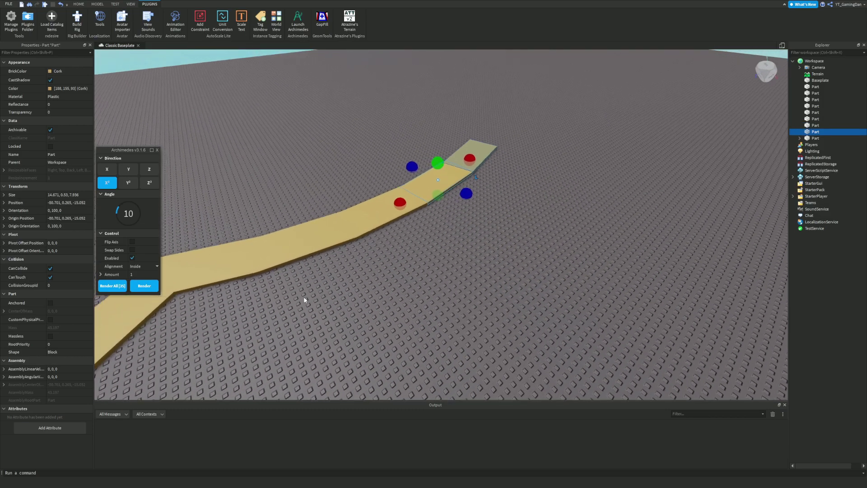
pyautogui.scroll(-4, 316, 292)
pyautogui.click(440, 293)
# Examine the finished curved path on the baseplate from several angles and distances
pyautogui.scroll(3, 441, 293)
pyautogui.moveTo(440, 293); pyautogui.dragTo(441, 293, button='right')
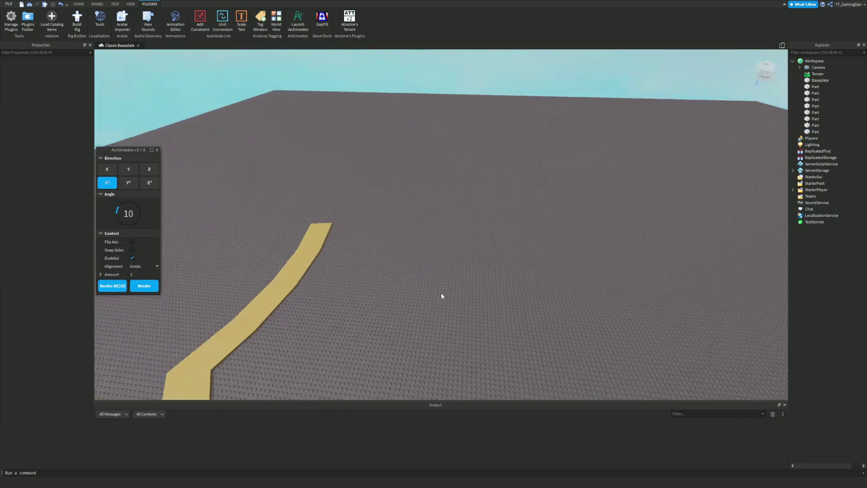
pyautogui.press('s')
pyautogui.press('a')
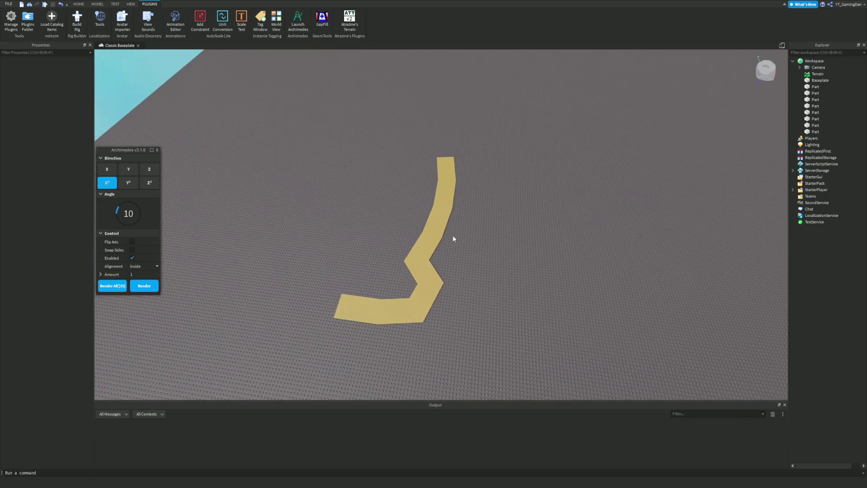
pyautogui.moveTo(453, 238); pyautogui.dragTo(487, 233, button='right')
pyautogui.press('s')
pyautogui.press('d')
pyautogui.press('w')
pyautogui.press('a')
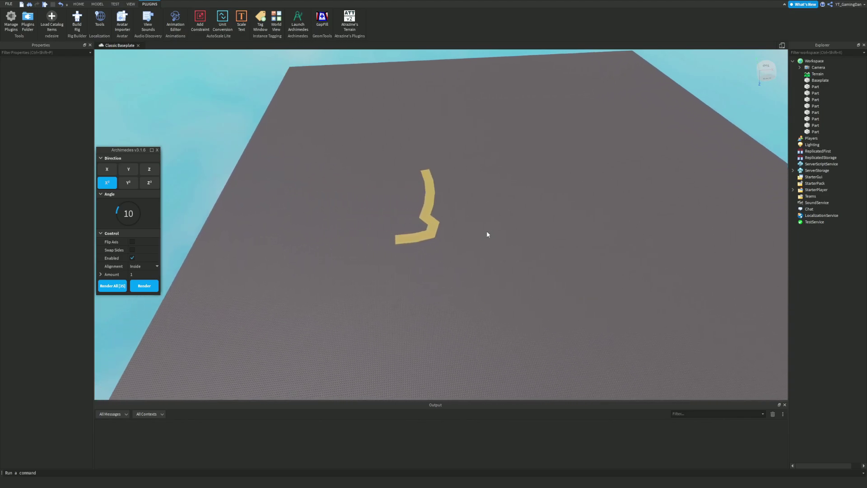
pyautogui.press('w')
pyautogui.press('d')
pyautogui.moveTo(494, 291); pyautogui.dragTo(498, 279, button='right')
pyautogui.press('a')
pyautogui.moveTo(495, 243); pyautogui.dragTo(476, 234, button='right')
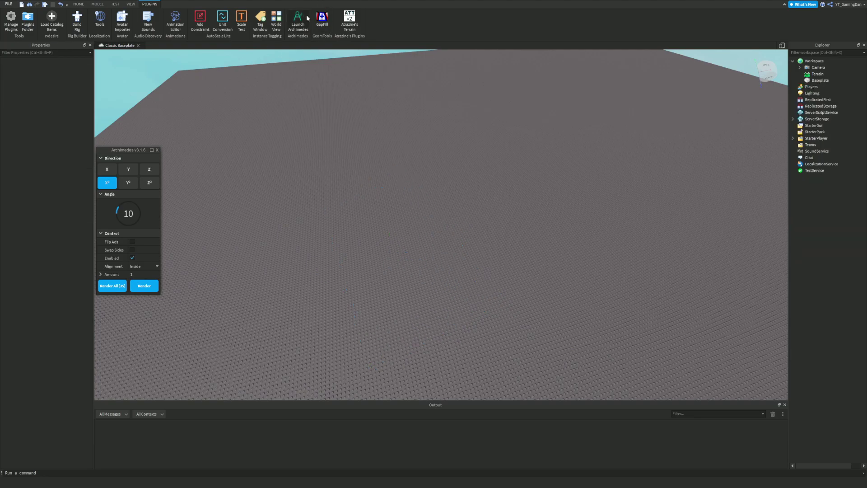
# Close Archimedes, then insert a new part scaled into an upright block about 4 by 15.1 by 8.3 studs
pyautogui.click(307, 23)
pyautogui.click(78, 4)
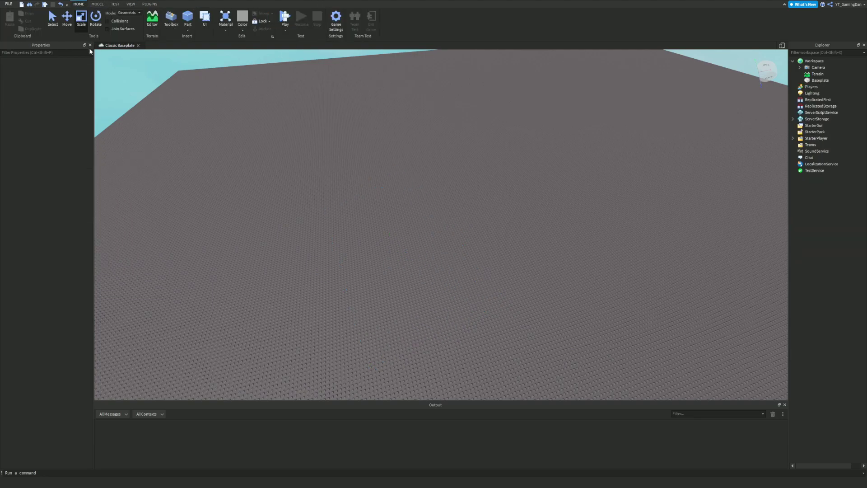
pyautogui.click(188, 21)
pyautogui.moveTo(445, 139); pyautogui.dragTo(500, 165, button='right')
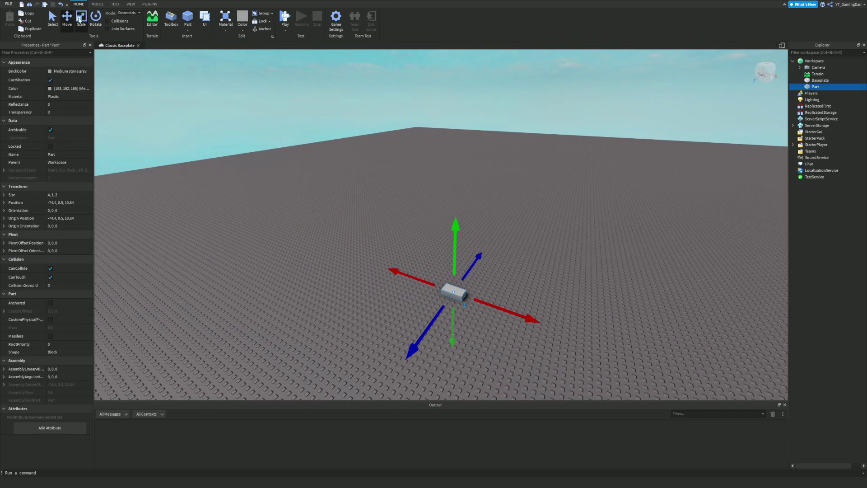
pyautogui.click(80, 18)
pyautogui.moveTo(454, 273); pyautogui.dragTo(422, 296)
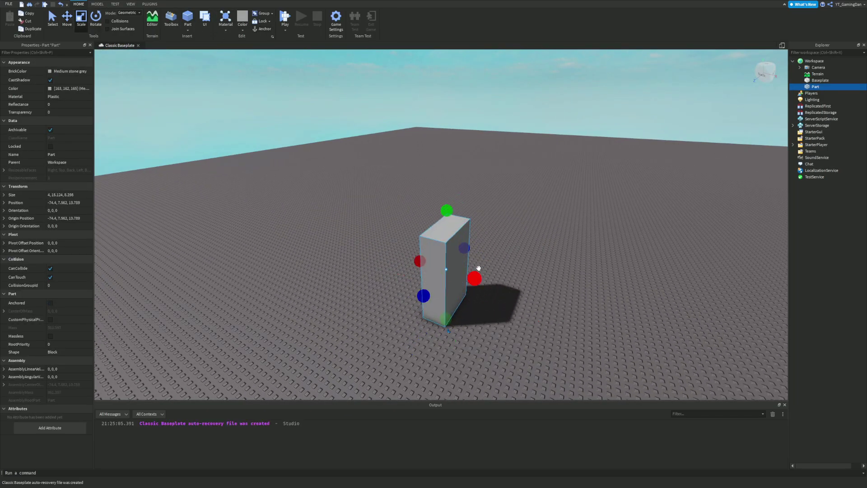
# Duplicate the upright block and move the copy along the Z axis, leaving a gap between the two blocks
pyautogui.hotkey('ctrl', 'd')
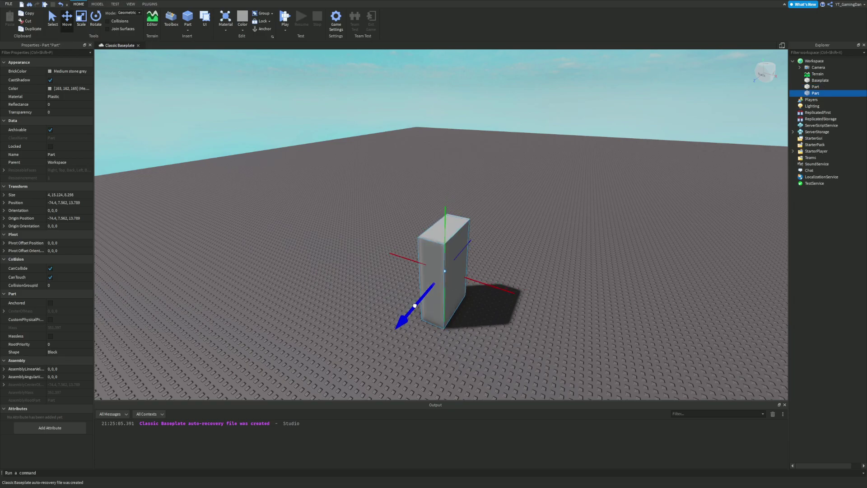
pyautogui.moveTo(416, 304); pyautogui.dragTo(361, 362)
pyautogui.click(317, 227)
pyautogui.press('a')
pyautogui.press('w')
pyautogui.moveTo(318, 227); pyautogui.dragTo(317, 227, button='right')
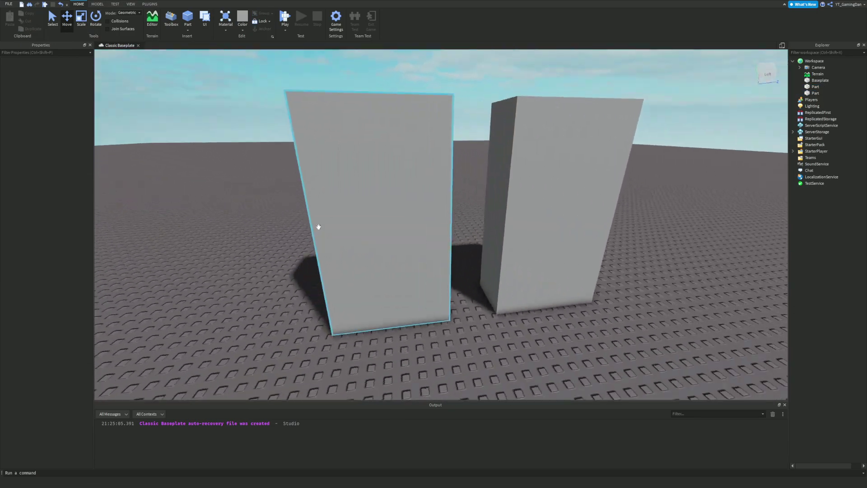
# Select the duplicated block and launch the GapFill plugin with both blocks' facing sides in view
pyautogui.scroll(-3, 318, 226)
pyautogui.click(442, 211)
pyautogui.press('w')
pyautogui.moveTo(442, 211); pyautogui.dragTo(442, 210, button='right')
pyautogui.press('s')
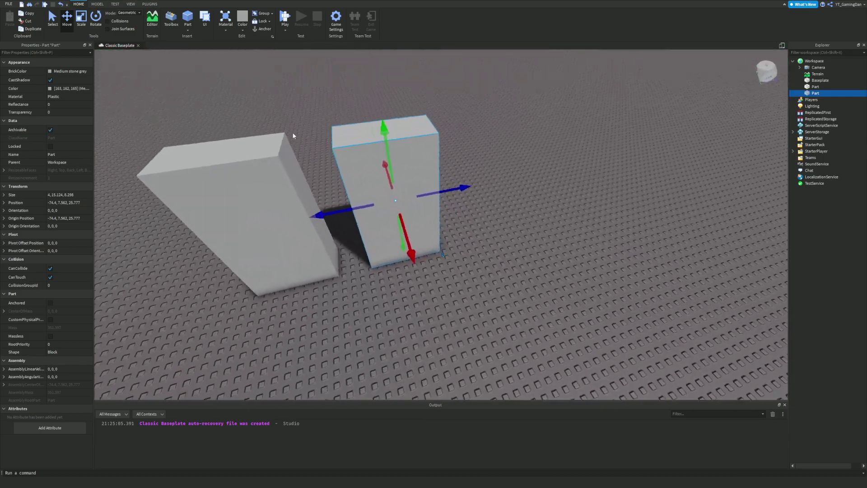
pyautogui.scroll(2, 294, 135)
pyautogui.click(150, 4)
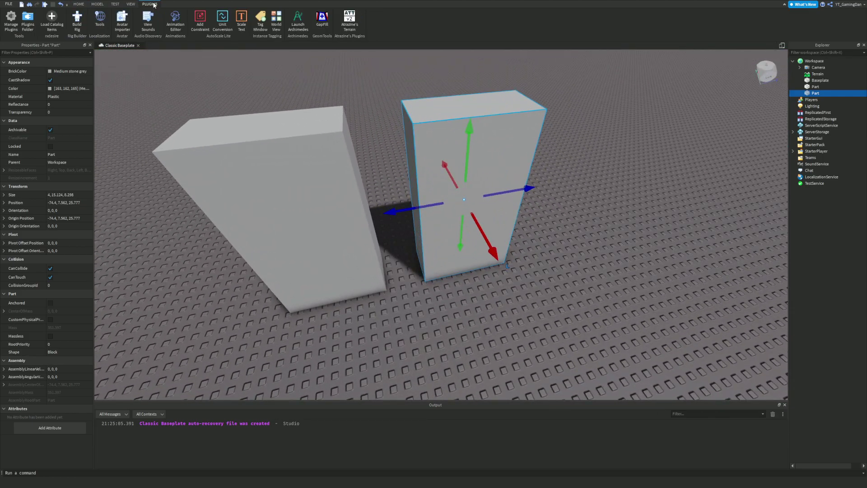
pyautogui.click(320, 21)
pyautogui.moveTo(248, 84); pyautogui.dragTo(223, 98, button='right')
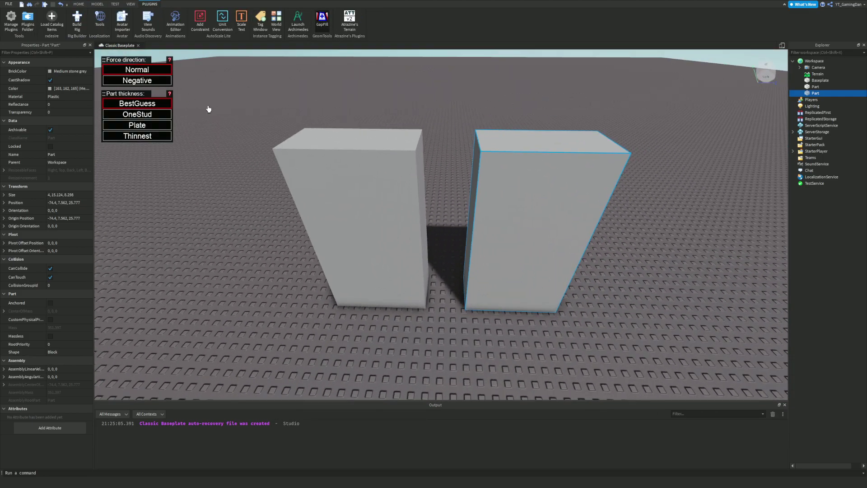
# Try to fill the gap between the two blocks from their top front edges with GapFill and undo the last attempt
pyautogui.click(406, 155)
pyautogui.click(498, 158)
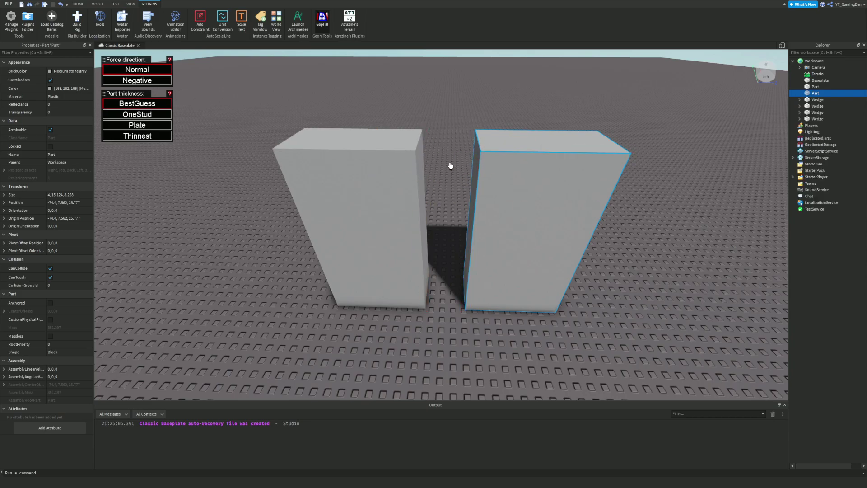
pyautogui.click(405, 154)
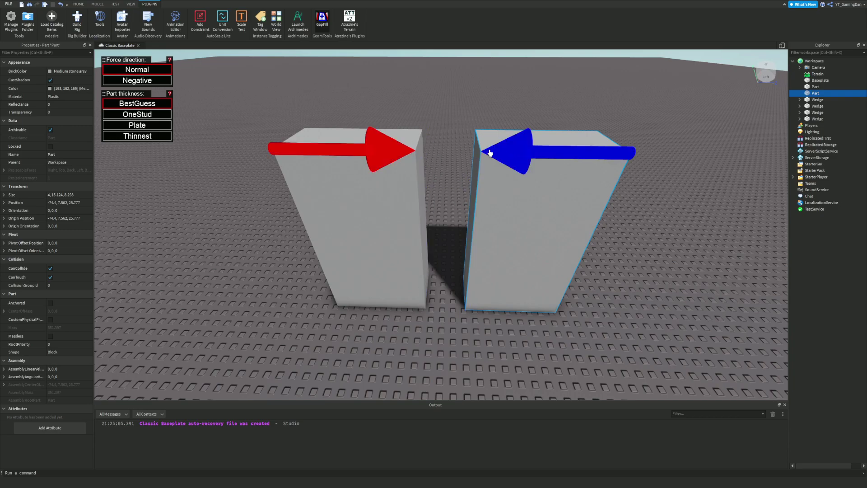
pyautogui.click(488, 153)
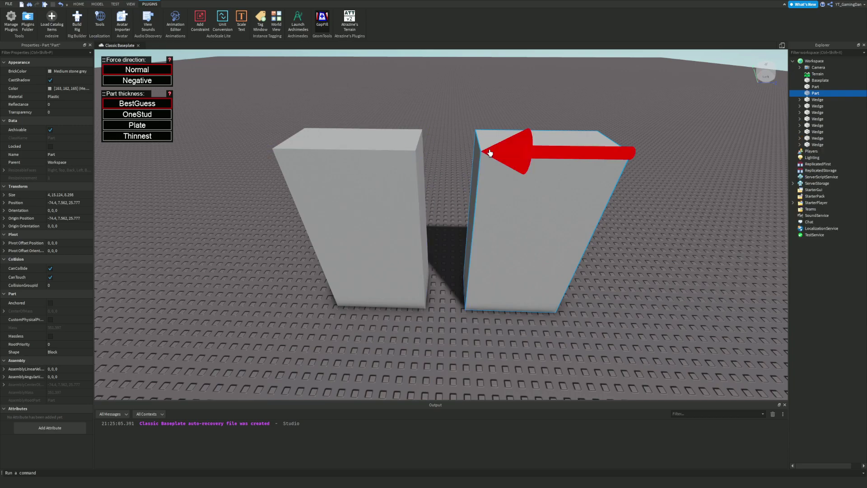
pyautogui.click(479, 201)
pyautogui.hotkey('ctrl', 'z')
# Fill the gap between the blocks from their facing vertical edges with GapFill, undoing the skewed first fill
pyautogui.click(419, 205)
pyautogui.click(472, 207)
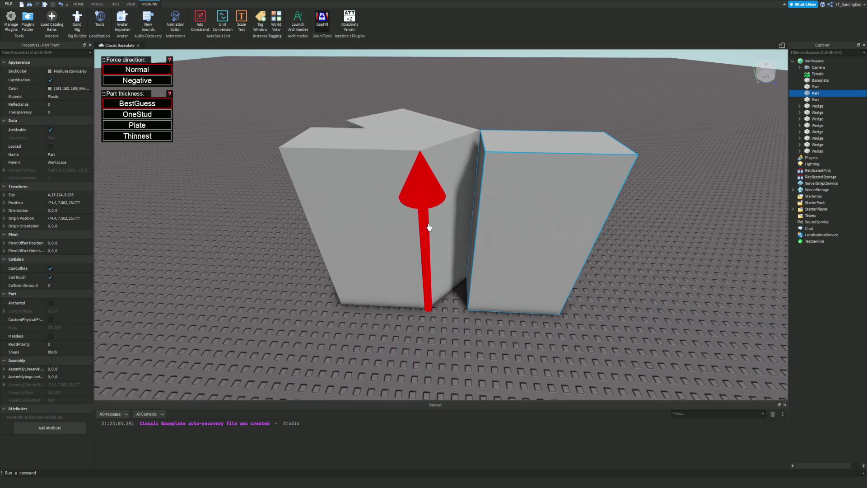
pyautogui.moveTo(428, 226); pyautogui.dragTo(455, 214, button='right')
pyautogui.hotkey('ctrl', 'z')
pyautogui.click(515, 233)
pyautogui.moveTo(555, 271); pyautogui.dragTo(417, 163, button='right')
pyautogui.scroll(-8, 416, 163)
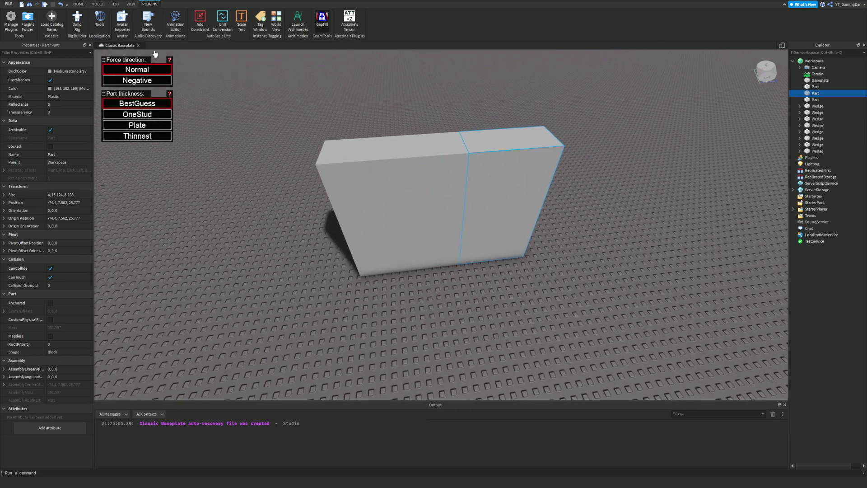
# Leave GapFill and delete the fill part between the two blocks
pyautogui.click(79, 4)
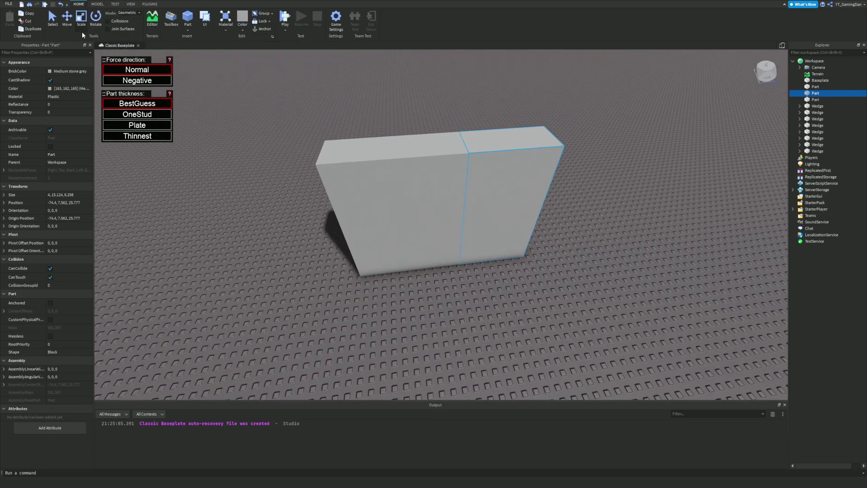
pyautogui.click(59, 26)
pyautogui.click(454, 175)
pyautogui.press('Delete')
# Move the duplicated block close to the original one, to about -70, 7.6, 20.7
pyautogui.click(503, 180)
pyautogui.moveTo(503, 180); pyautogui.dragTo(447, 236)
pyautogui.moveTo(461, 230); pyautogui.dragTo(312, 128, button='right')
pyautogui.press('d')
pyautogui.press('w')
# Rotate the moved block 70 degrees about the Y axis so the two blocks form an angled corner
pyautogui.click(95, 18)
pyautogui.moveTo(343, 257); pyautogui.dragTo(413, 215)
pyautogui.click(412, 215)
pyautogui.press('s')
pyautogui.press('a')
pyautogui.moveTo(451, 250); pyautogui.dragTo(454, 250, button='right')
pyautogui.press('w')
pyautogui.press('a')
pyautogui.press('d')
pyautogui.press('w')
pyautogui.press('a')
pyautogui.press('w')
pyautogui.press('s')
pyautogui.click(480, 225)
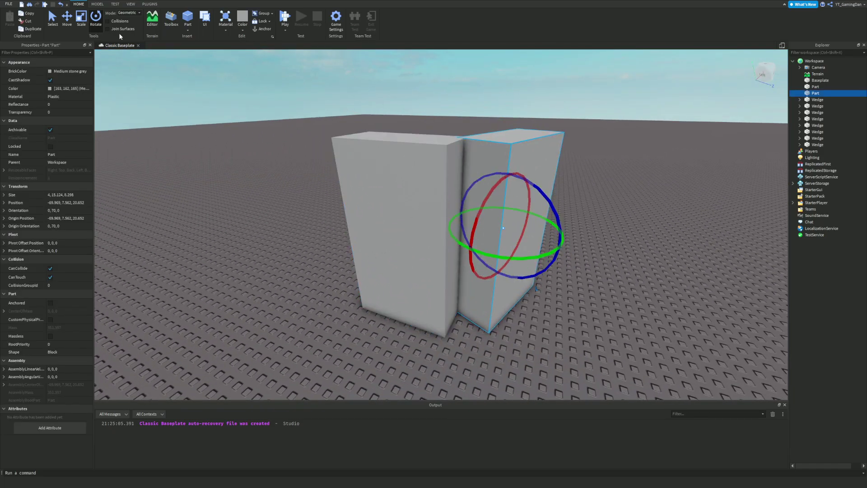
pyautogui.moveTo(298, 111); pyautogui.dragTo(297, 112, button='right')
pyautogui.rightClick(191, 33)
pyautogui.click(185, 31)
pyautogui.click(196, 52)
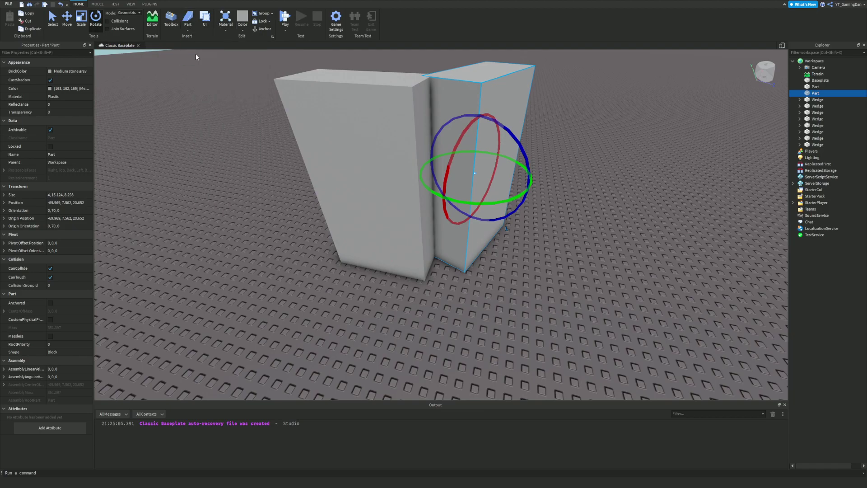
pyautogui.press('f')
pyautogui.press('Delete')
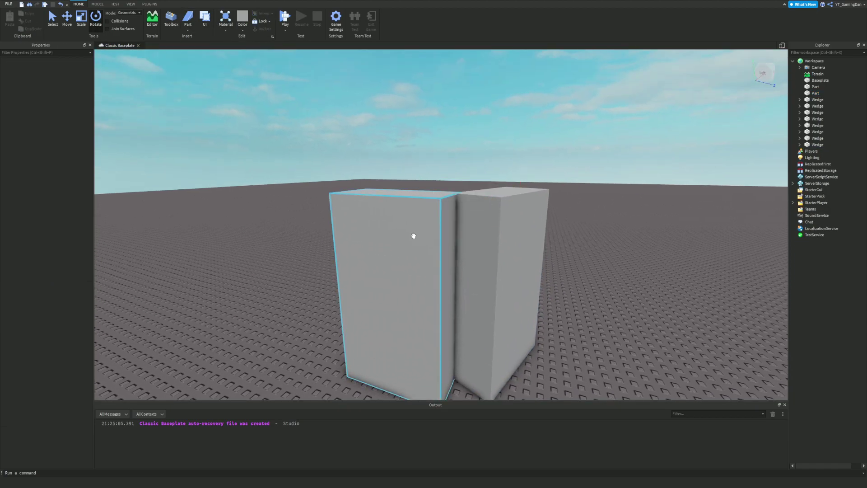
# Launch GapFill and bridge the corner gap between the straight block and the rotated block
pyautogui.click(412, 232)
pyautogui.click(149, 4)
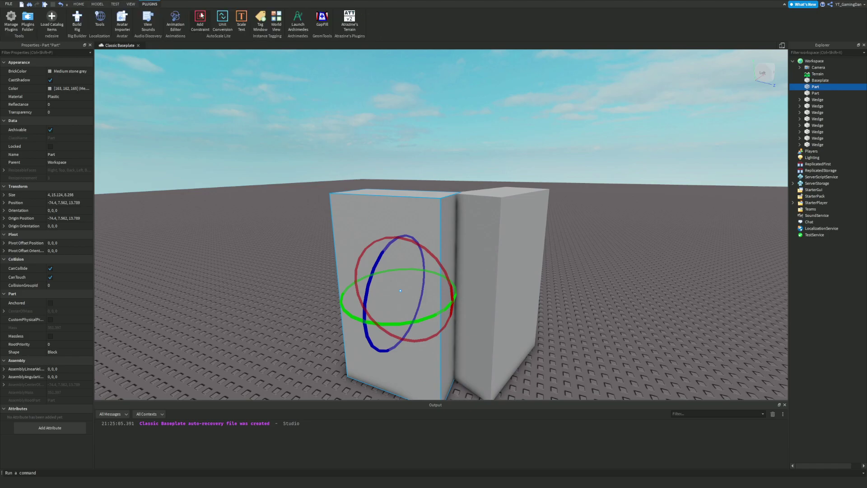
pyautogui.click(323, 20)
pyautogui.moveTo(412, 86); pyautogui.dragTo(422, 89, button='right')
pyautogui.click(406, 194)
pyautogui.click(460, 199)
pyautogui.moveTo(636, 183); pyautogui.dragTo(607, 202, button='right')
pyautogui.press('w')
pyautogui.press('s')
pyautogui.press('s')
pyautogui.press('w')
# Scale the corner fill part down to about 3.8 studs along its Y axis so its excess stays inside the corner, and deselect it
pyautogui.click(78, 3)
pyautogui.click(67, 19)
pyautogui.click(424, 303)
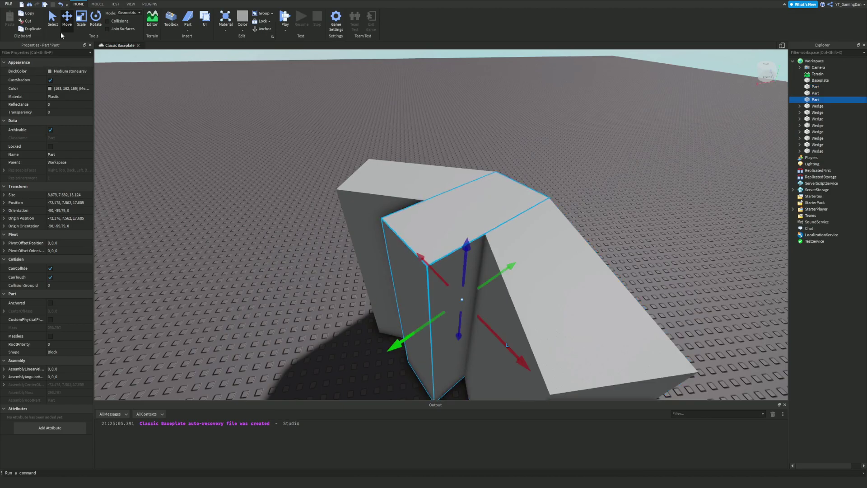
pyautogui.click(81, 20)
pyautogui.moveTo(397, 347); pyautogui.dragTo(457, 325)
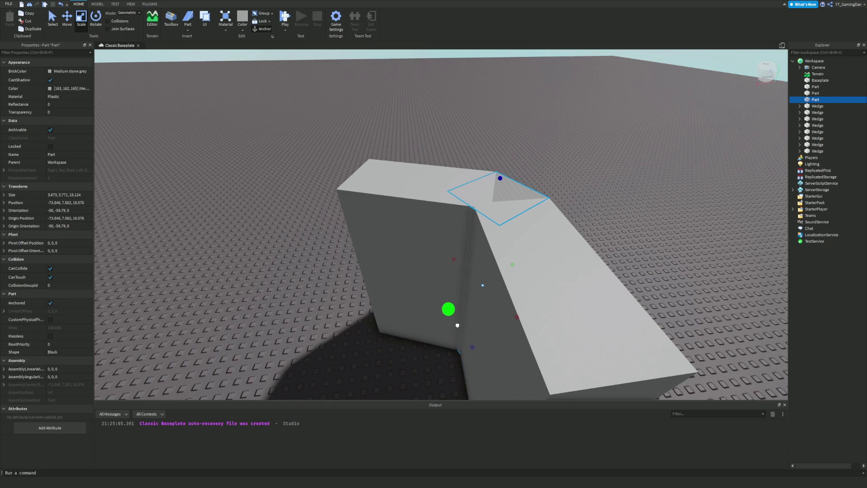
pyautogui.click(600, 234)
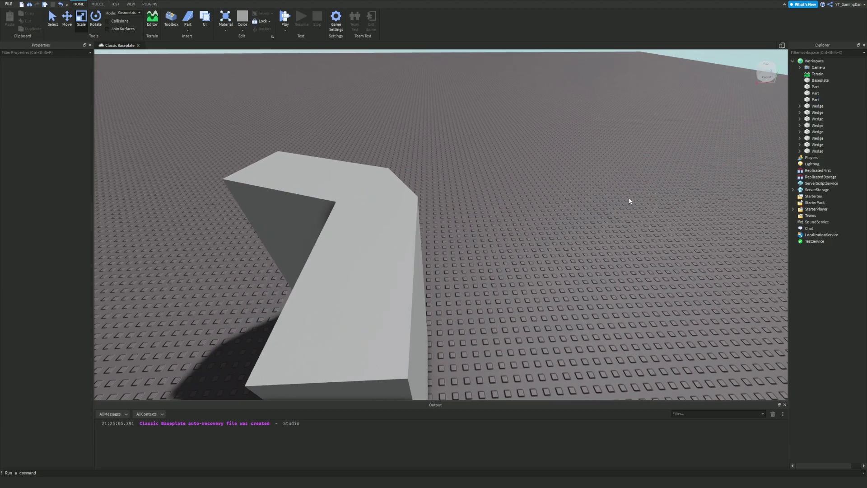
pyautogui.moveTo(629, 198); pyautogui.dragTo(628, 205, button='right')
pyautogui.moveTo(565, 259); pyautogui.dragTo(497, 251)
pyautogui.moveTo(498, 252); pyautogui.dragTo(497, 252, button='right')
pyautogui.press('s')
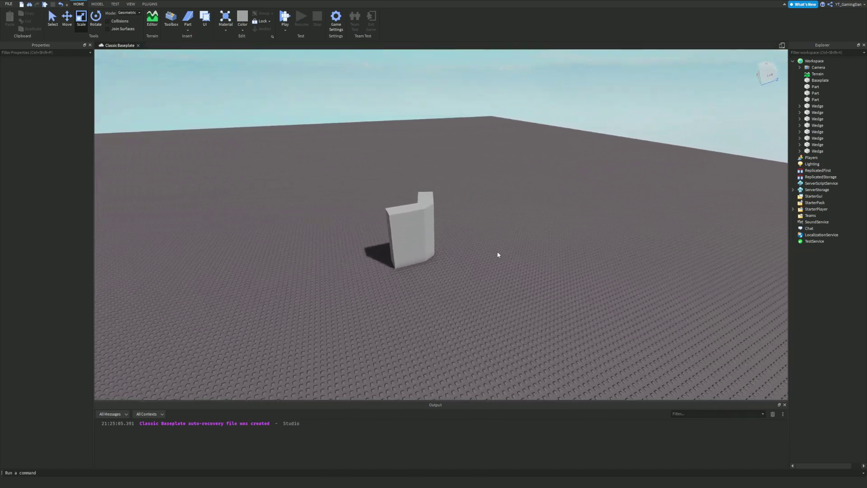
# Select both blocks and the corner fill part together and delete them from the baseplate
pyautogui.moveTo(499, 254); pyautogui.dragTo(316, 138)
pyautogui.press('Delete')
pyautogui.moveTo(349, 144); pyautogui.dragTo(349, 144, button='right')
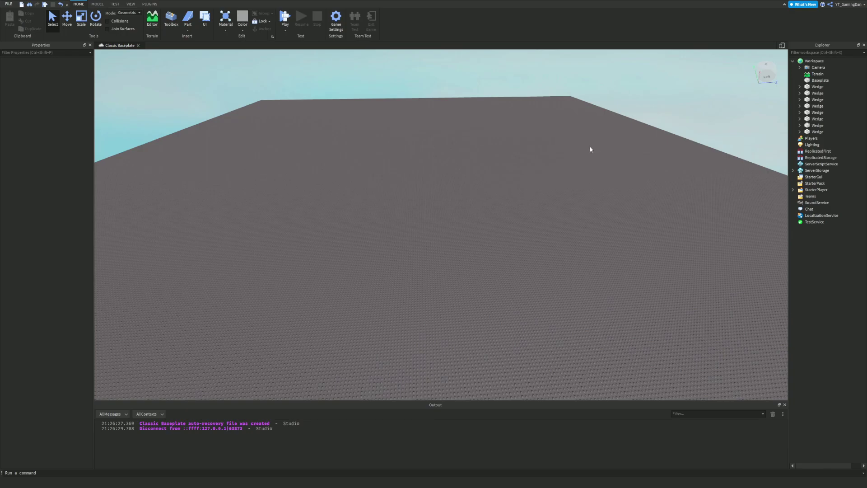
pyautogui.moveTo(588, 207); pyautogui.dragTo(588, 209, button='right')
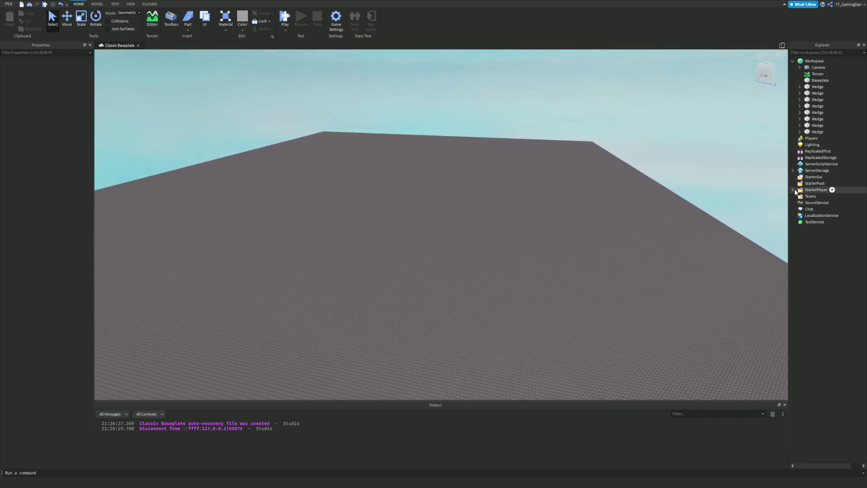
# Add a ScreenGui to StarterGui and insert a Frame inside it
pyautogui.click(813, 177)
pyautogui.click(827, 177)
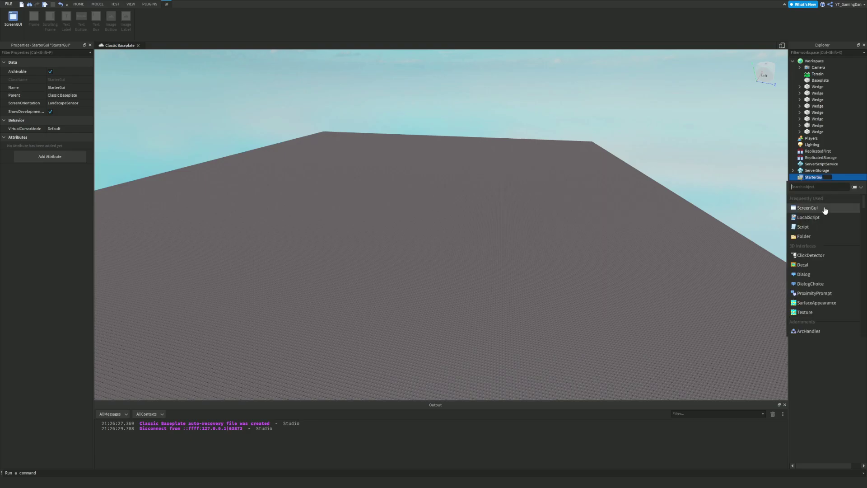
pyautogui.click(813, 209)
pyautogui.click(832, 183)
pyautogui.click(803, 214)
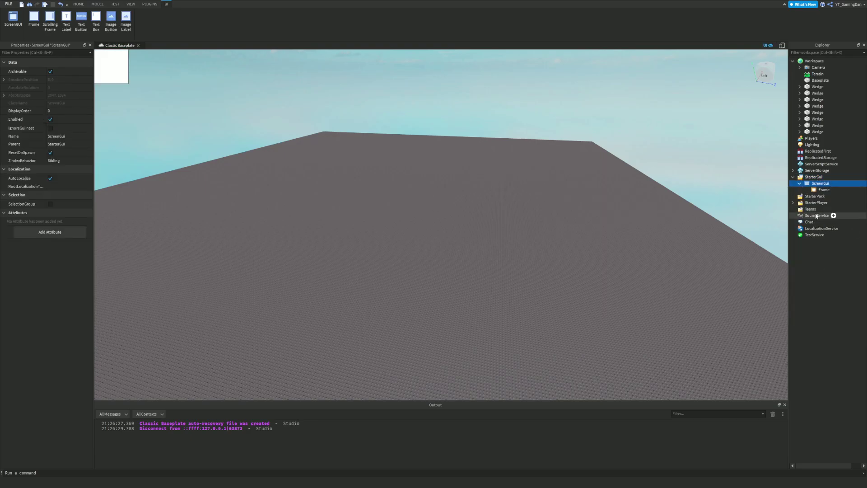
# Resize the frame to about 1104 x 665 pixels and centre it in the viewport
pyautogui.moveTo(107, 72); pyautogui.dragTo(712, 107)
pyautogui.moveTo(699, 142); pyautogui.dragTo(594, 166)
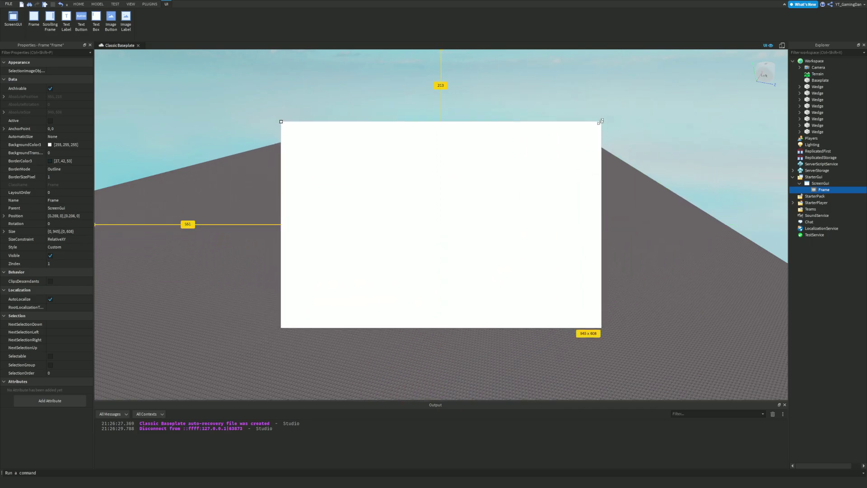
pyautogui.moveTo(600, 121); pyautogui.dragTo(654, 103)
pyautogui.moveTo(609, 141); pyautogui.dragTo(592, 144)
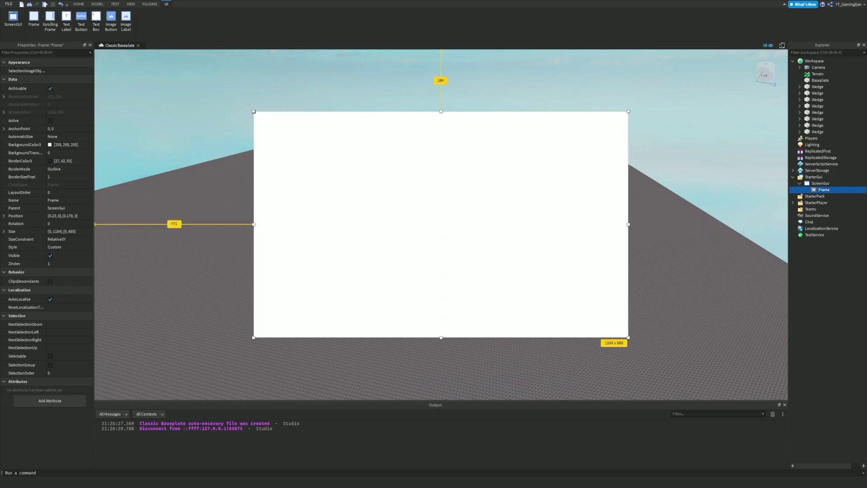
# Insert a TextLabel into the frame and set its text to Menu
pyautogui.click(834, 190)
pyautogui.click(828, 225)
pyautogui.click(830, 197)
pyautogui.click(72, 390)
pyautogui.click(61, 422)
pyautogui.press('Return')
# Stretch the text label to about 1104 x 605 pixels within the frame, enable TextScaled, and deselect it
pyautogui.moveTo(323, 120); pyautogui.dragTo(629, 120)
pyautogui.moveTo(442, 130); pyautogui.dragTo(441, 317)
pyautogui.click(48, 455)
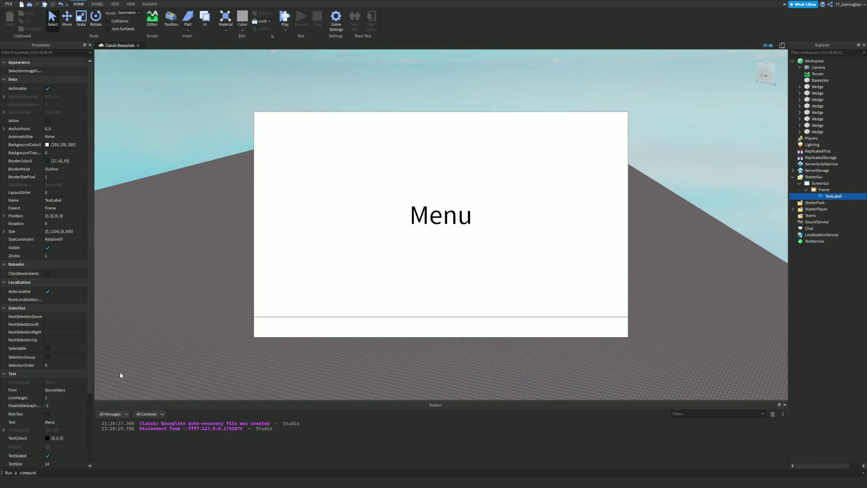
pyautogui.click(128, 318)
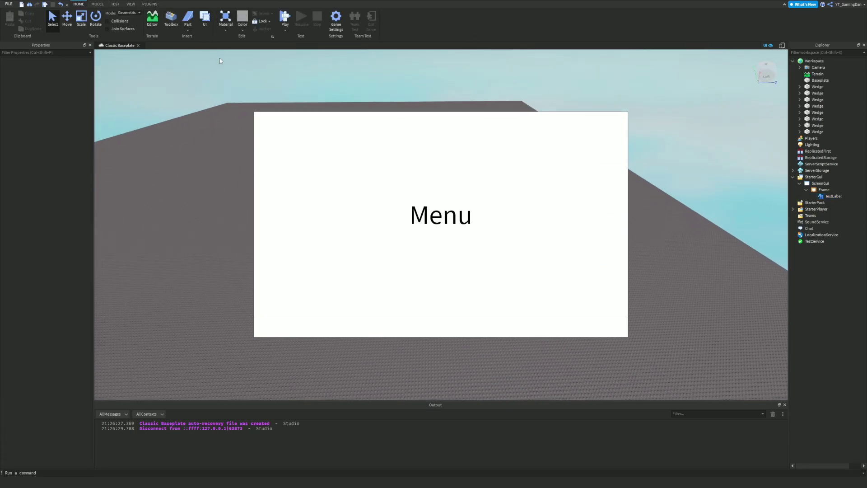
# Preview the menu in the device emulator on tablet devices and the iPhone 7, and close the emulator
pyautogui.click(115, 4)
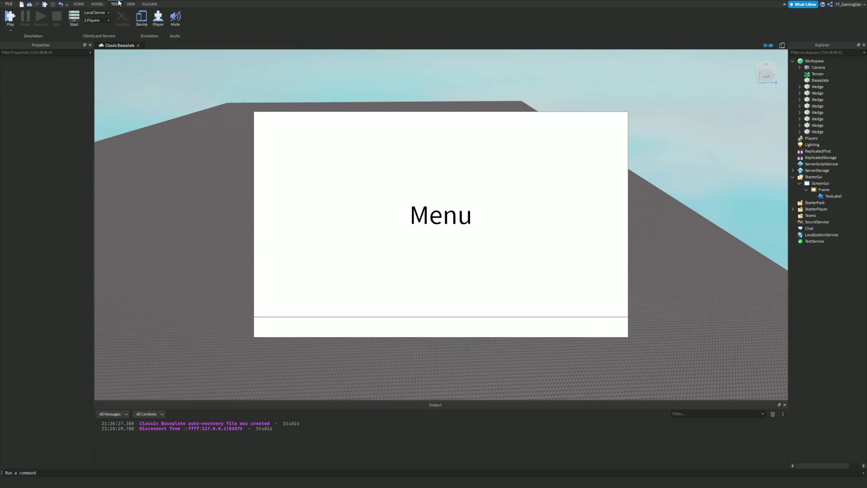
pyautogui.click(142, 20)
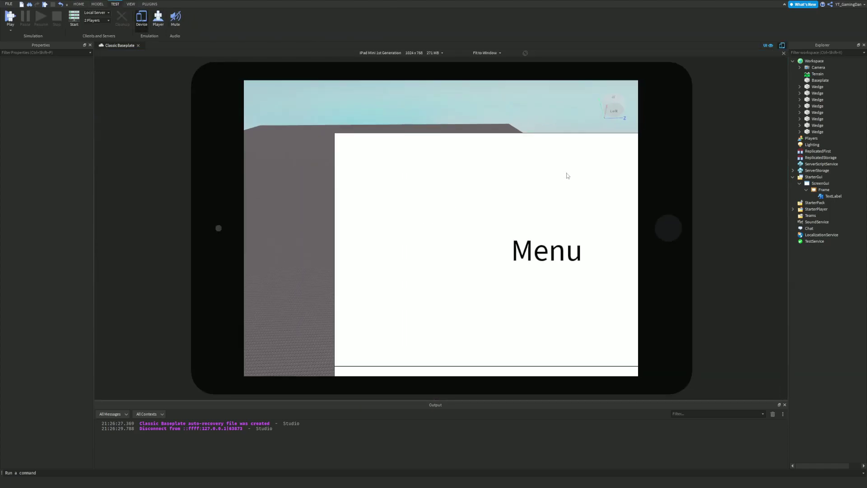
pyautogui.click(415, 53)
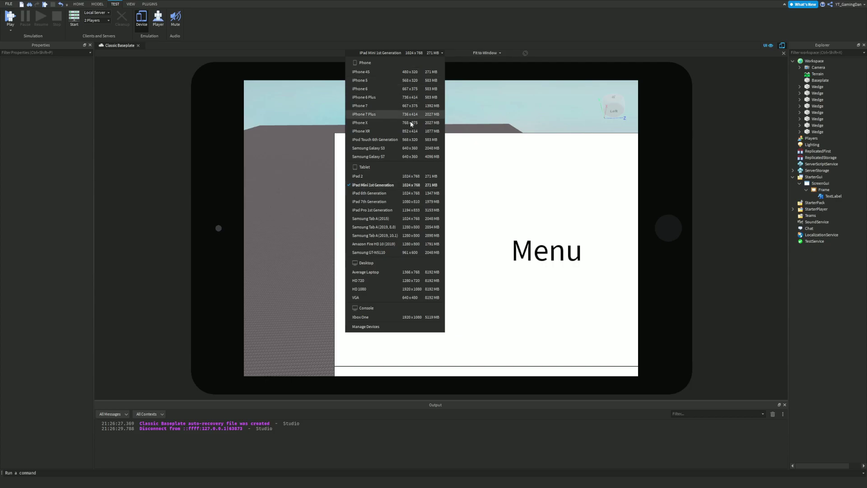
pyautogui.click(409, 235)
pyautogui.click(401, 55)
pyautogui.click(406, 89)
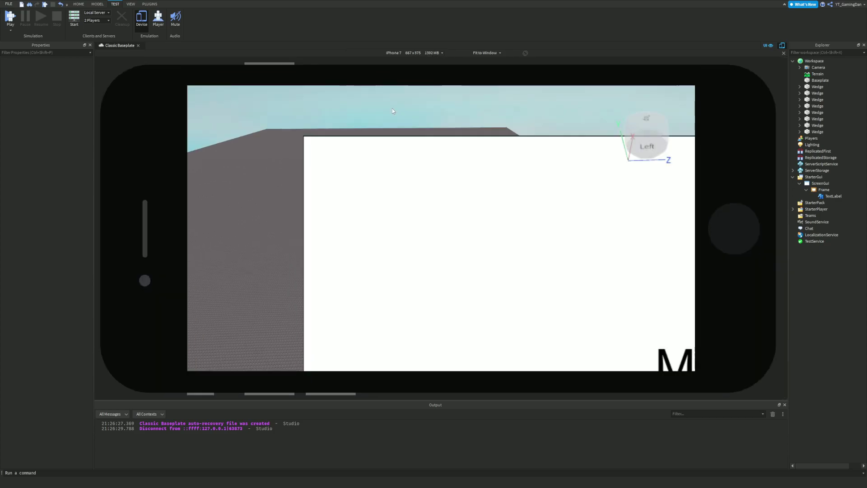
pyautogui.click(142, 22)
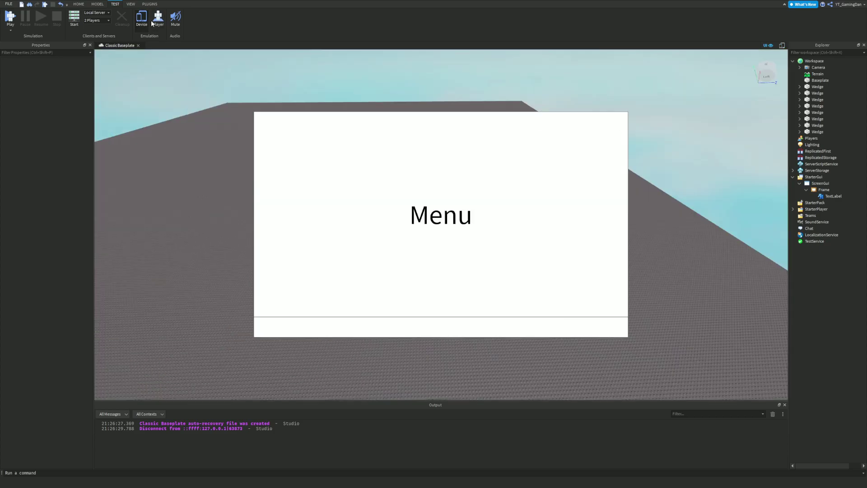
# Select the frame and examine the scale and offset values of its X and Y position
pyautogui.click(823, 190)
pyautogui.click(15, 216)
pyautogui.click(4, 216)
pyautogui.click(9, 224)
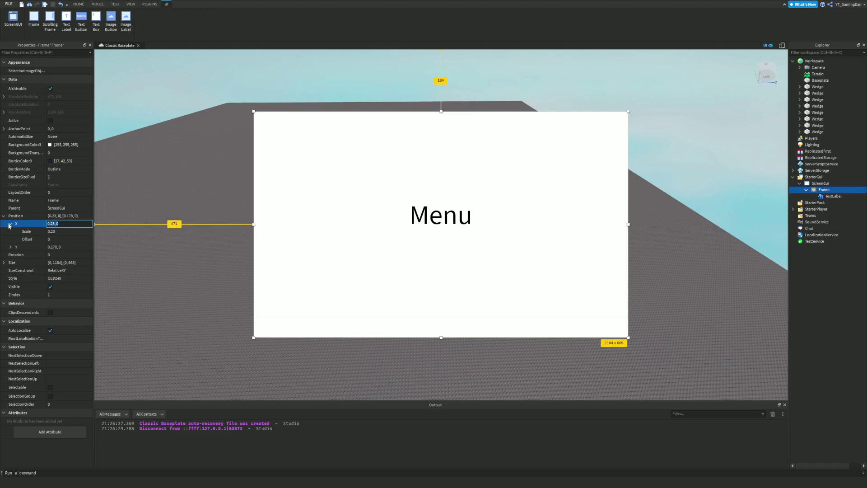
pyautogui.click(14, 247)
pyautogui.click(10, 247)
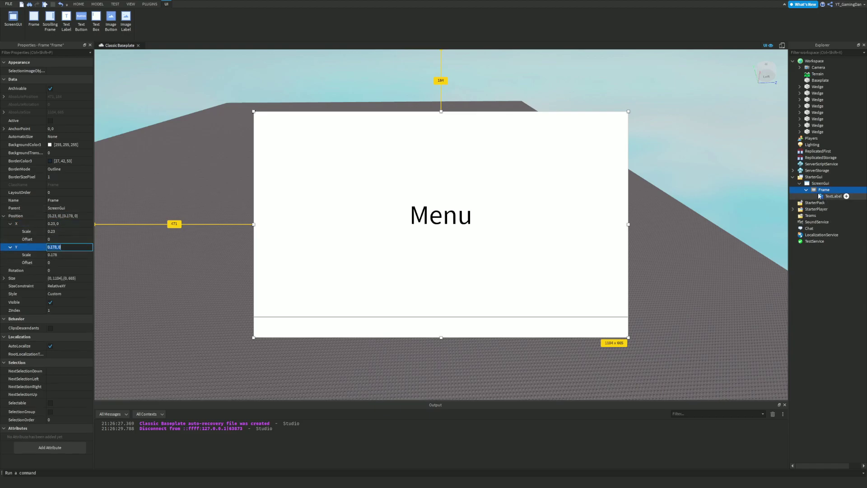
# Collapse the position values and examine the scale and offset of the frame's X and Y size
pyautogui.click(4, 216)
pyautogui.click(5, 231)
pyautogui.click(10, 239)
pyautogui.click(14, 263)
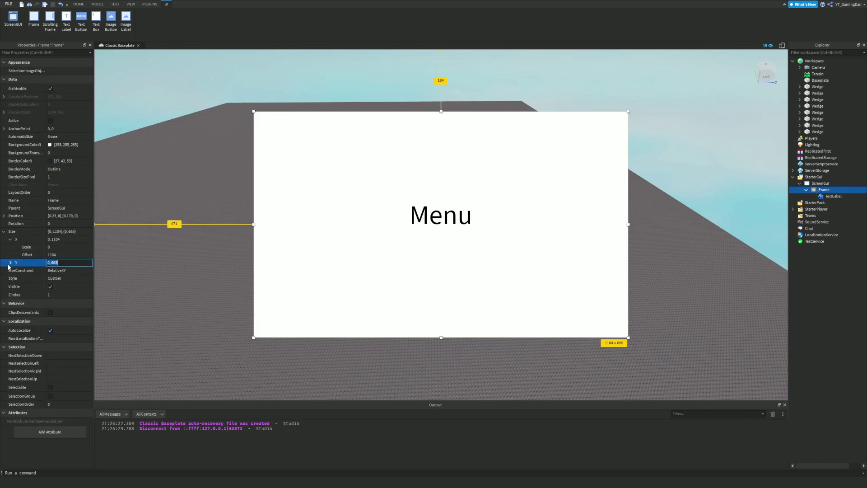
pyautogui.click(10, 262)
pyautogui.click(63, 277)
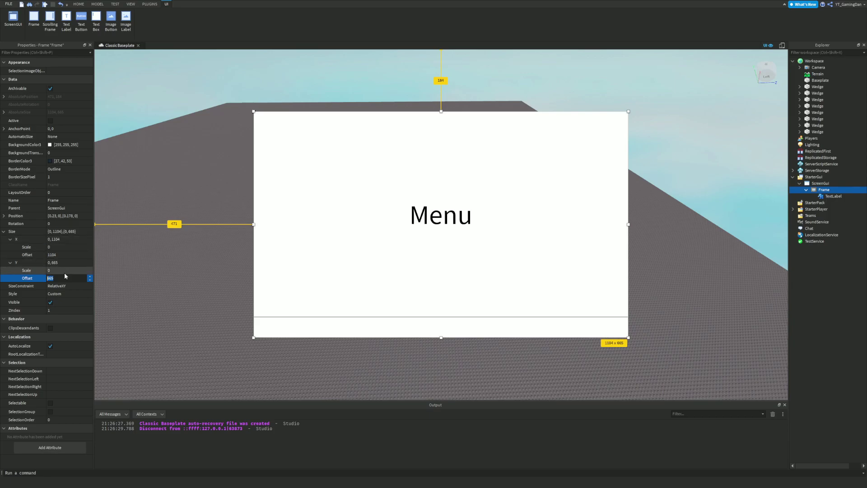
pyautogui.click(70, 269)
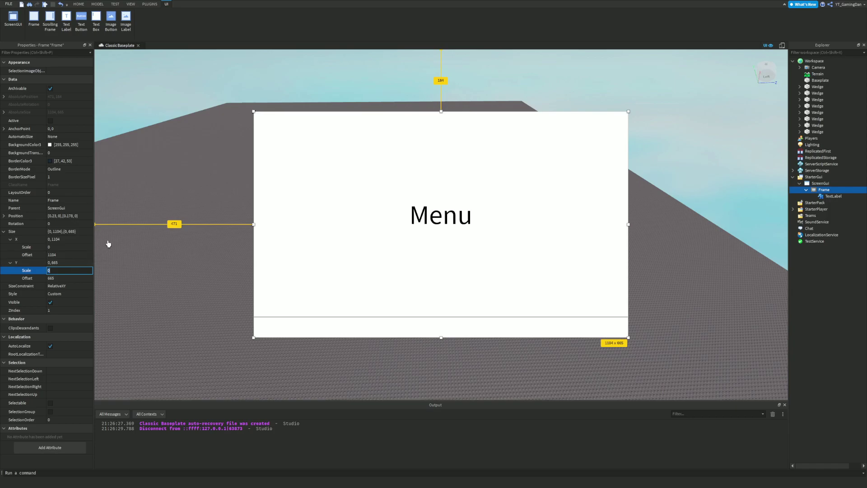
# Convert the frame's position and size to scale values with AutoScale Lite's Unit Conversion
pyautogui.click(151, 220)
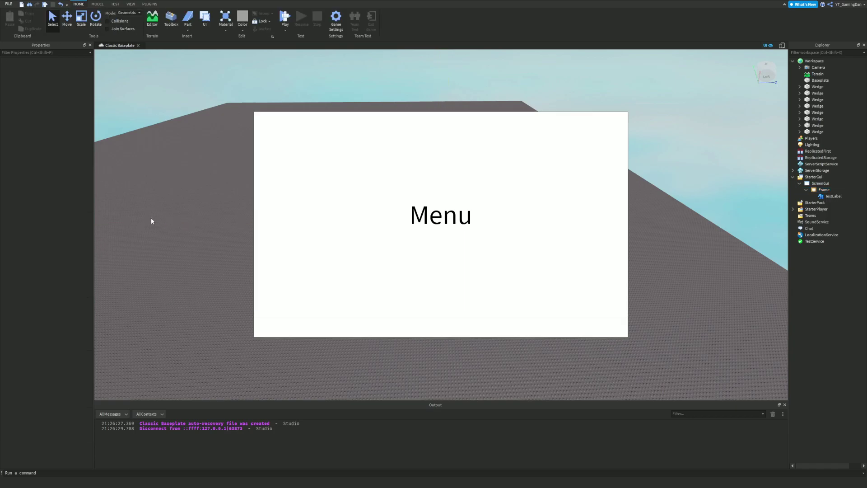
pyautogui.click(825, 190)
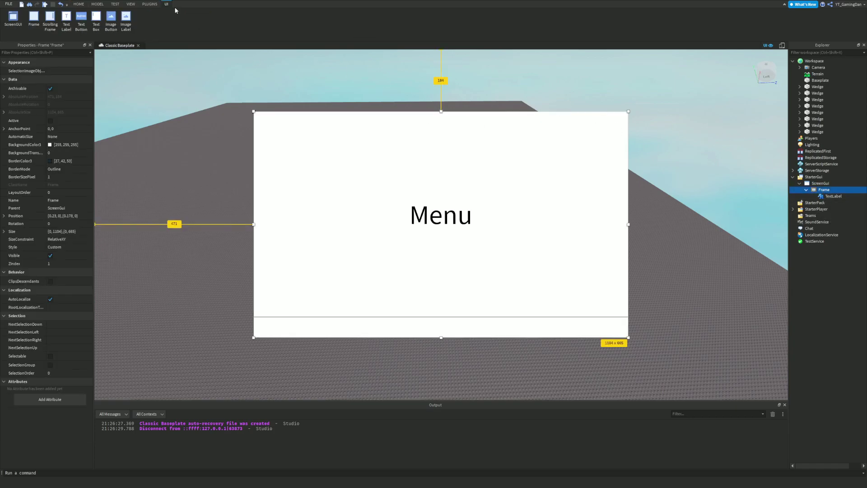
pyautogui.click(150, 4)
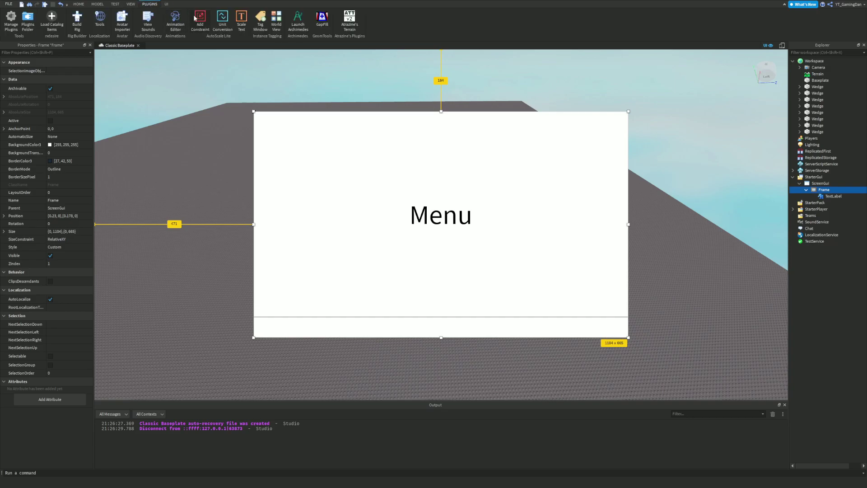
pyautogui.click(223, 20)
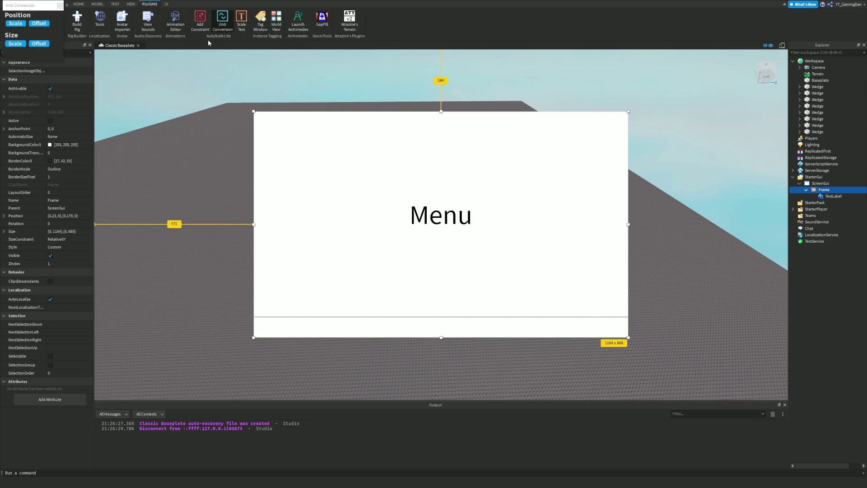
pyautogui.click(17, 24)
pyautogui.click(18, 44)
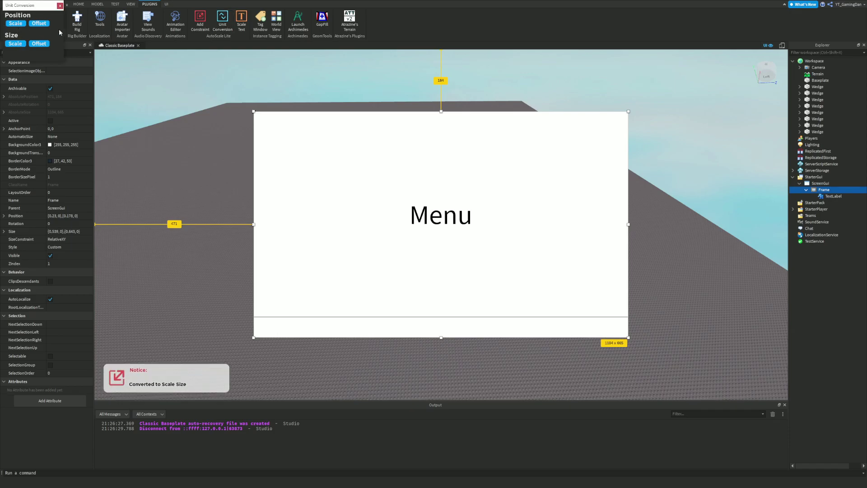
# Convert the text label's size to scale values and close the unit conversion window
pyautogui.click(833, 196)
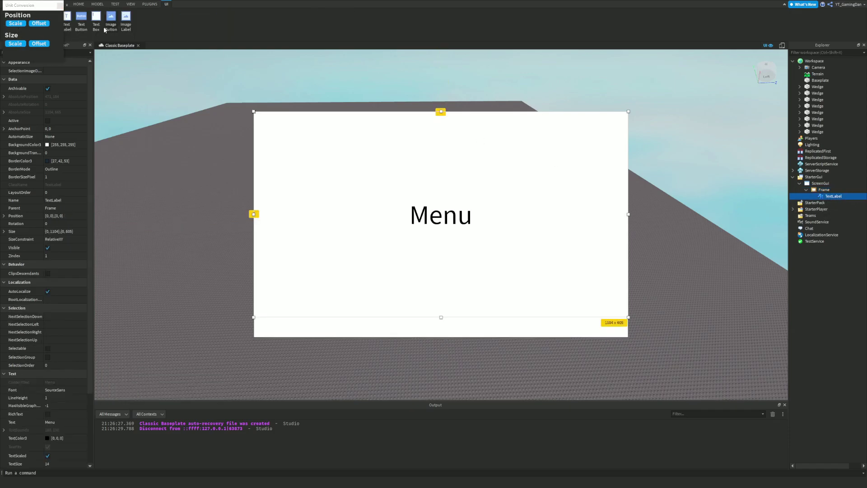
pyautogui.click(18, 43)
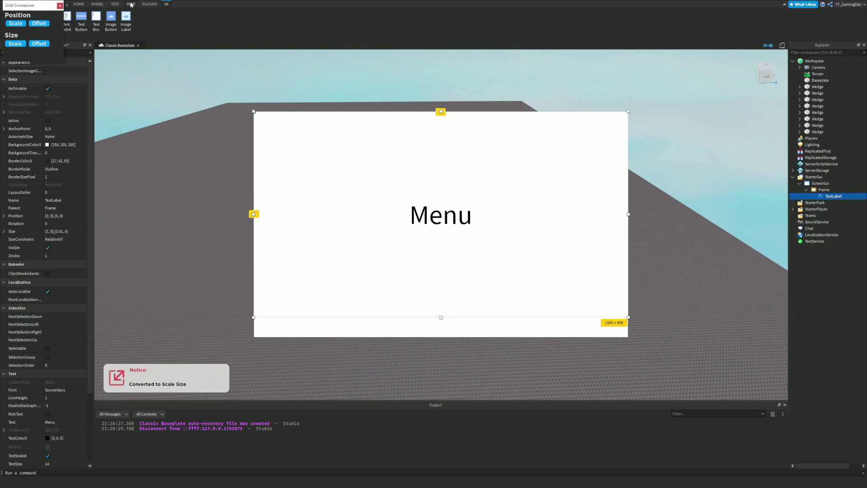
pyautogui.click(60, 6)
# Preview the menu in the device emulator on iPhone 7, iPad 6th Generation, Samsung GT-N5110 and VGA, and close the emulator
pyautogui.click(115, 4)
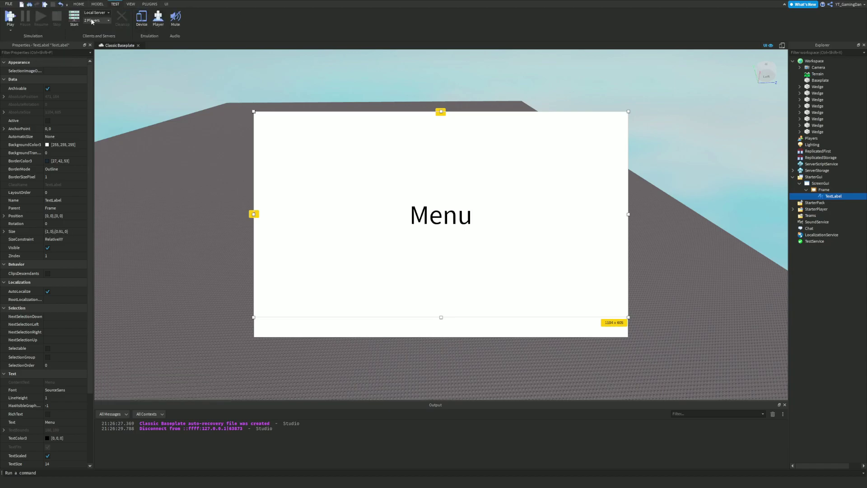
pyautogui.click(141, 18)
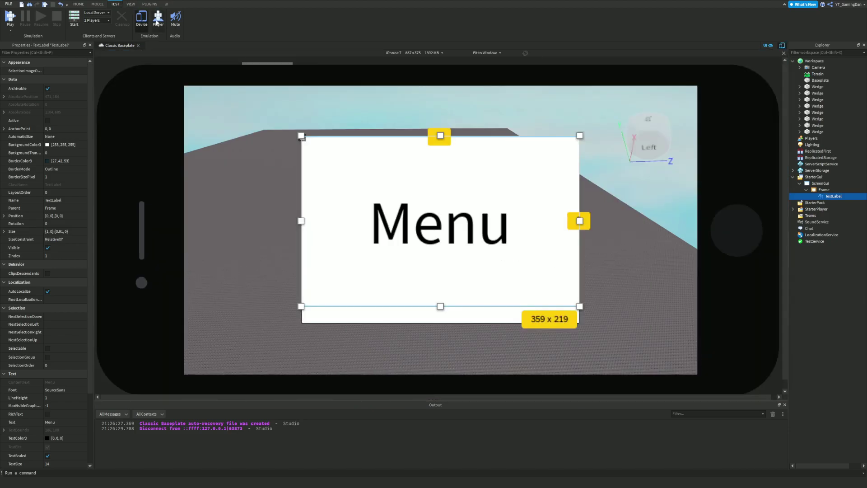
pyautogui.click(442, 54)
pyautogui.click(410, 168)
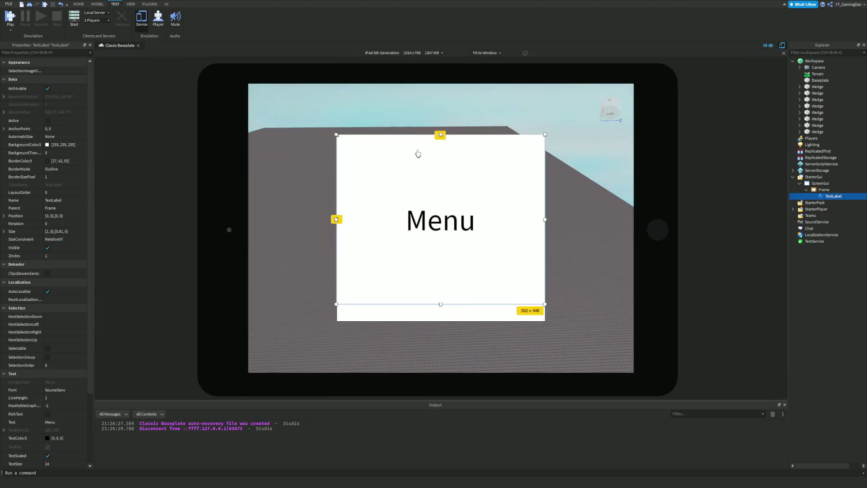
pyautogui.click(423, 53)
pyautogui.click(375, 252)
pyautogui.click(424, 53)
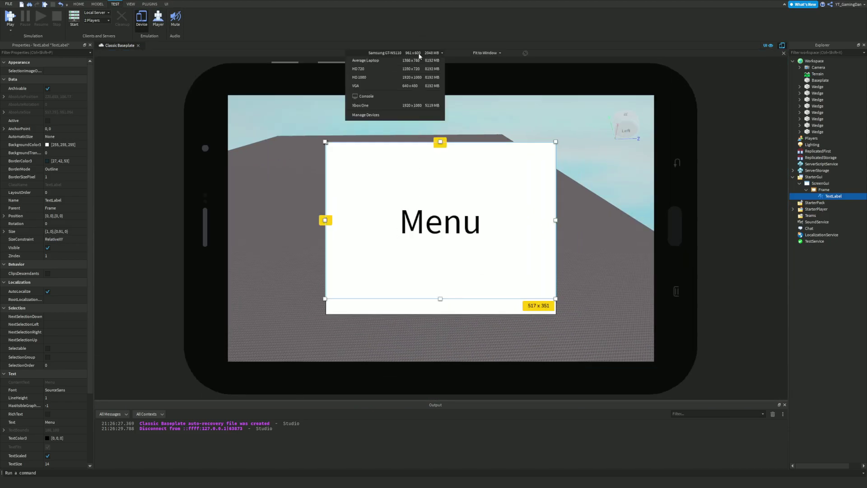
pyautogui.click(403, 297)
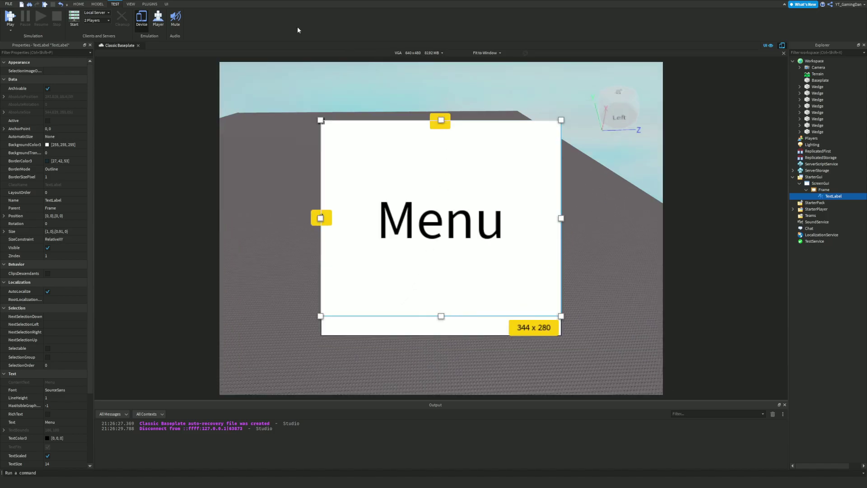
pyautogui.click(143, 22)
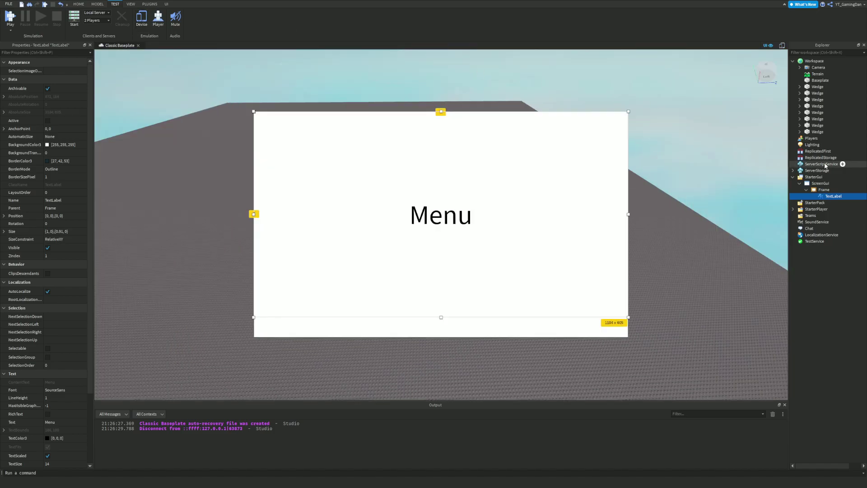
# Add five copies of the Menu label: one about 1104 x 109 pixels low in the frame, four about 268 x 109 around its side edges
pyautogui.hotkey('ctrl', 'd')
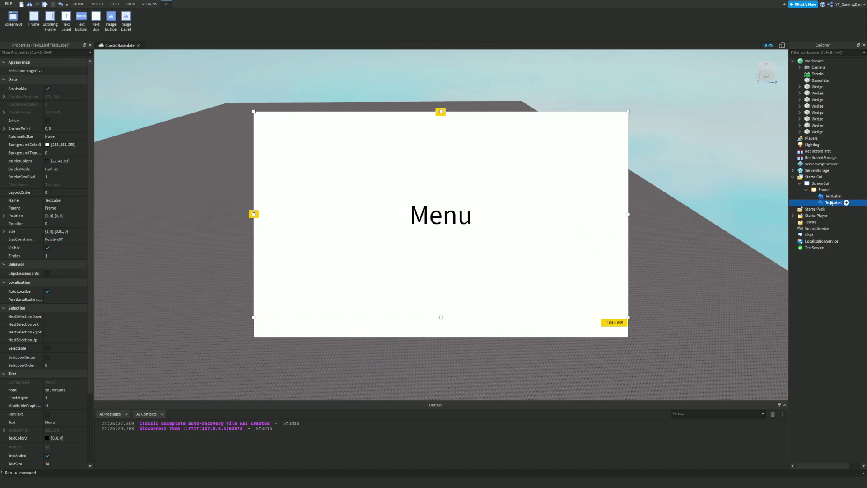
pyautogui.moveTo(441, 111); pyautogui.dragTo(440, 279)
pyautogui.hotkey('ctrl', 'd')
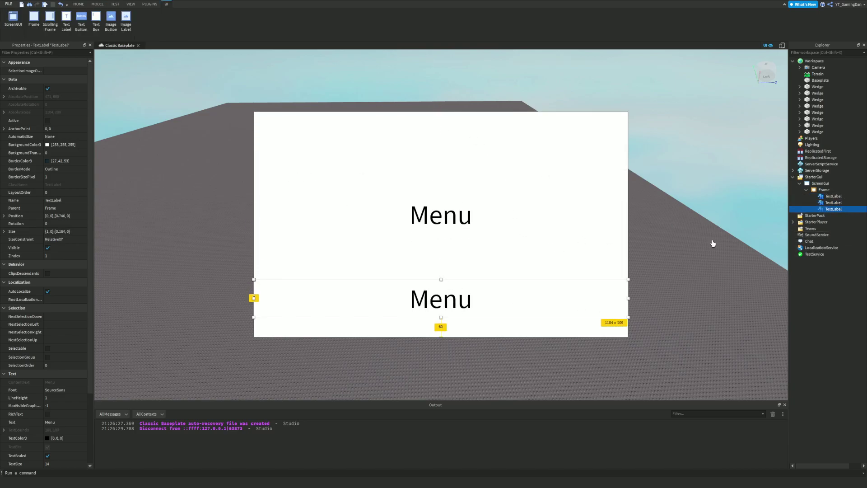
pyautogui.moveTo(486, 306); pyautogui.dragTo(532, 184)
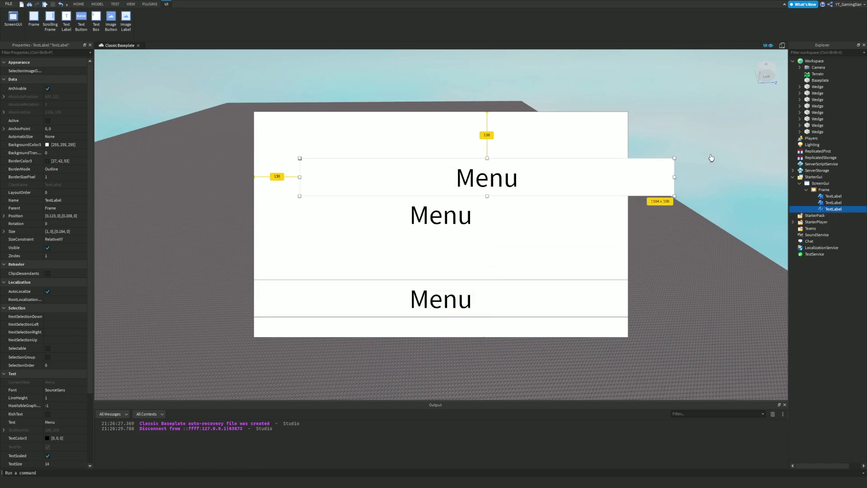
pyautogui.moveTo(677, 181); pyautogui.dragTo(632, 111)
pyautogui.hotkey('ctrl', 'd')
pyautogui.hotkey('ctrl', 'd')
pyautogui.hotkey('ctrl', 'd')
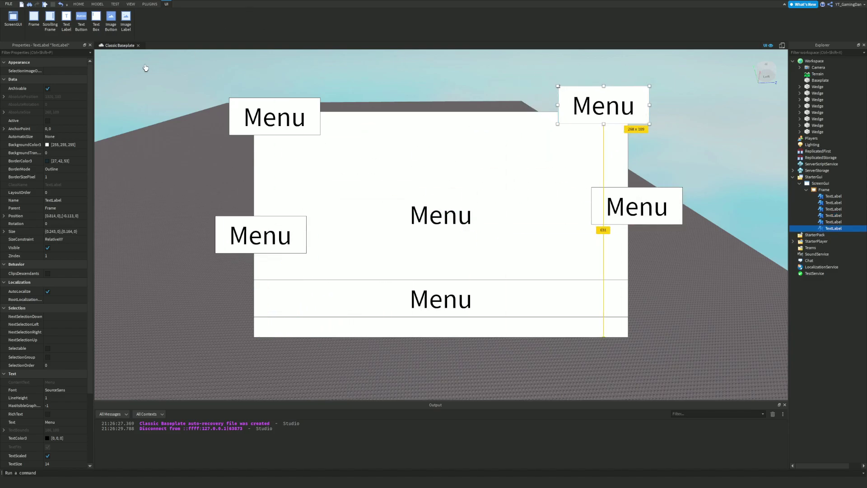
# Preview the menu with its copied labels in the device emulator on Samsung Tab A (2019, 8.0), Amazon Fire HD 10, iPhone 6 and iPad 6th Generation
pyautogui.click(115, 4)
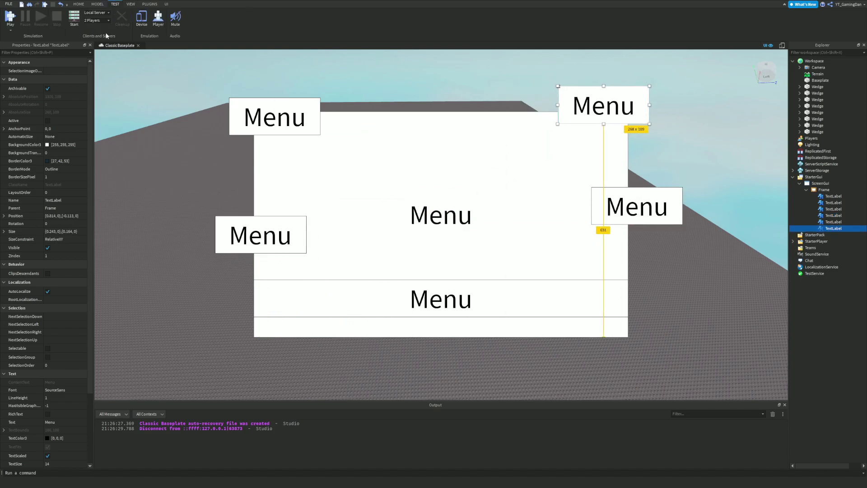
pyautogui.click(142, 18)
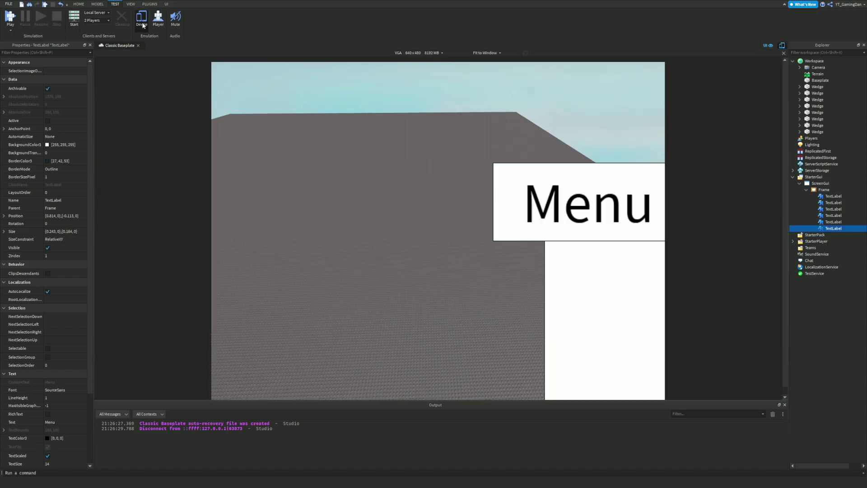
pyautogui.click(398, 51)
pyautogui.click(384, 230)
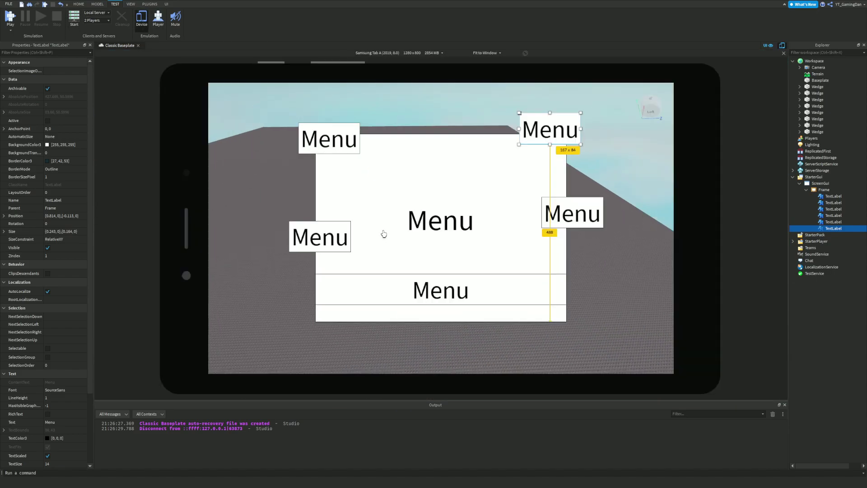
pyautogui.click(407, 52)
pyautogui.click(391, 270)
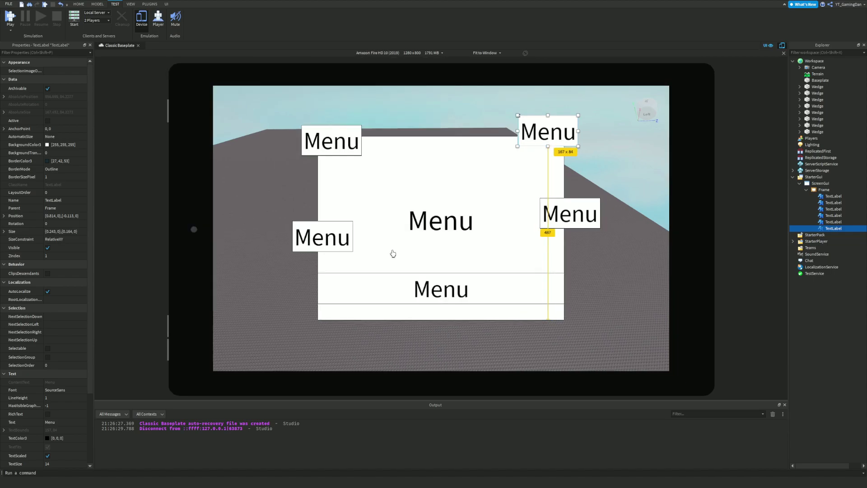
pyautogui.click(409, 53)
pyautogui.click(395, 94)
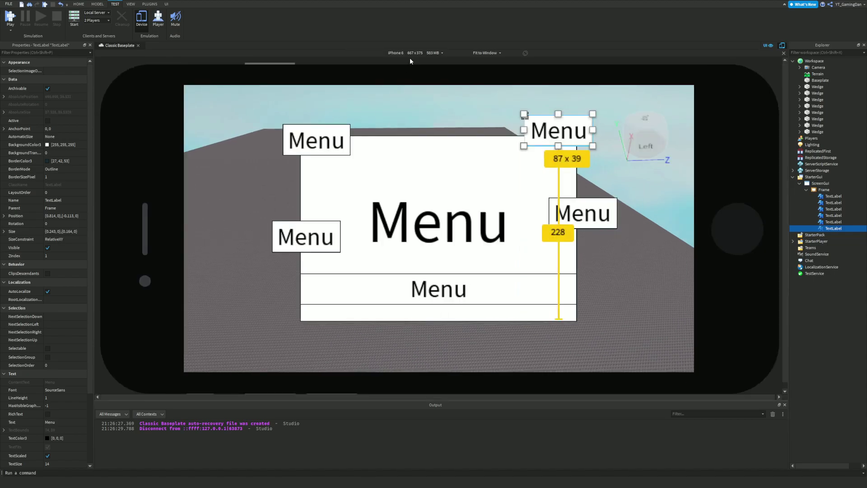
pyautogui.click(406, 53)
pyautogui.click(396, 77)
pyautogui.click(413, 53)
pyautogui.click(428, 152)
pyautogui.click(426, 53)
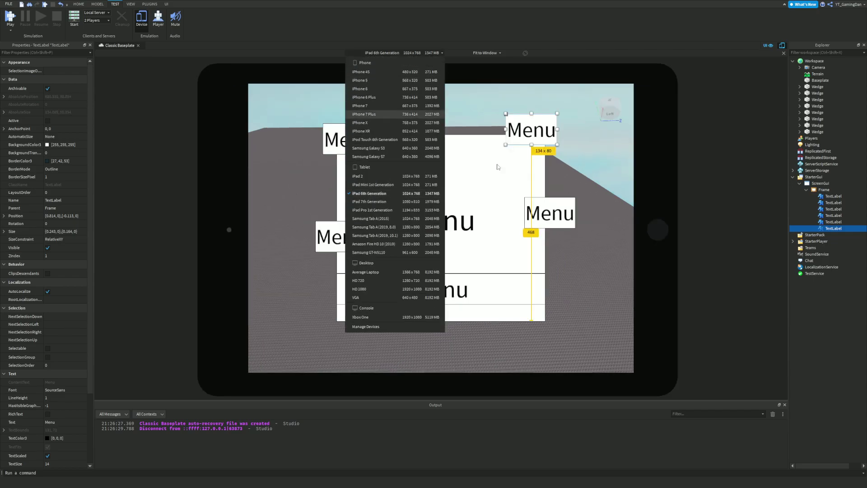
# Select the first text label in the frame and close the device emulator
pyautogui.click(826, 203)
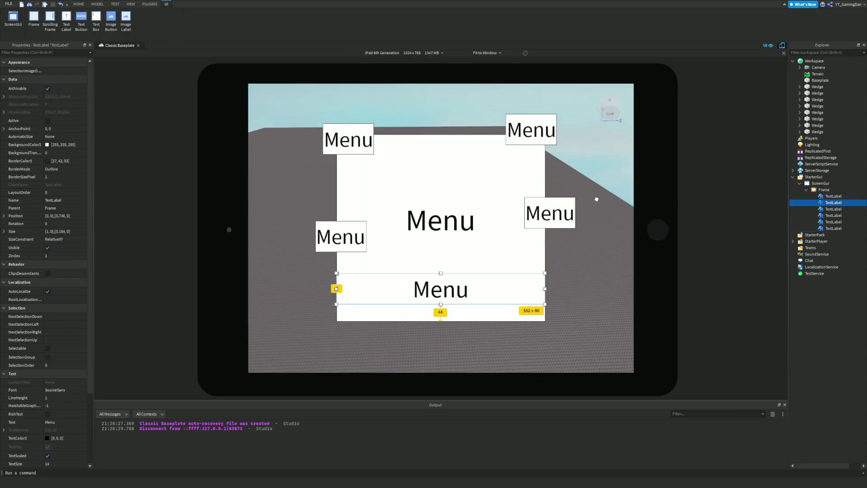
pyautogui.click(151, 5)
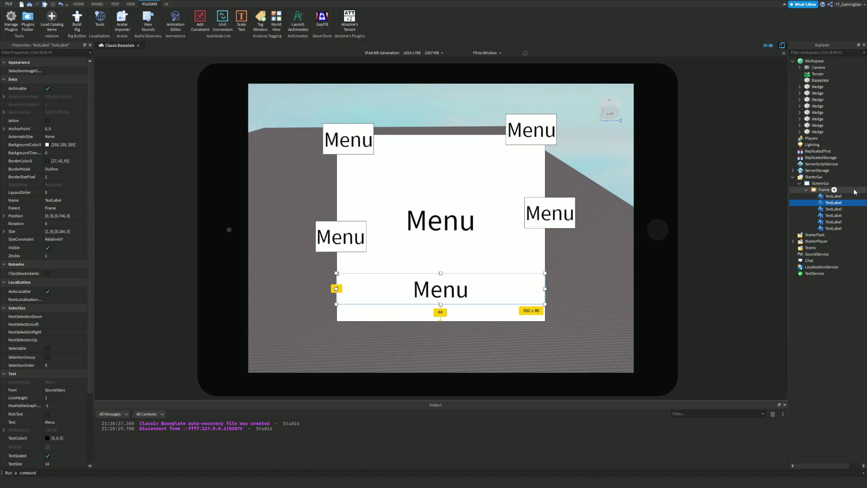
pyautogui.click(827, 197)
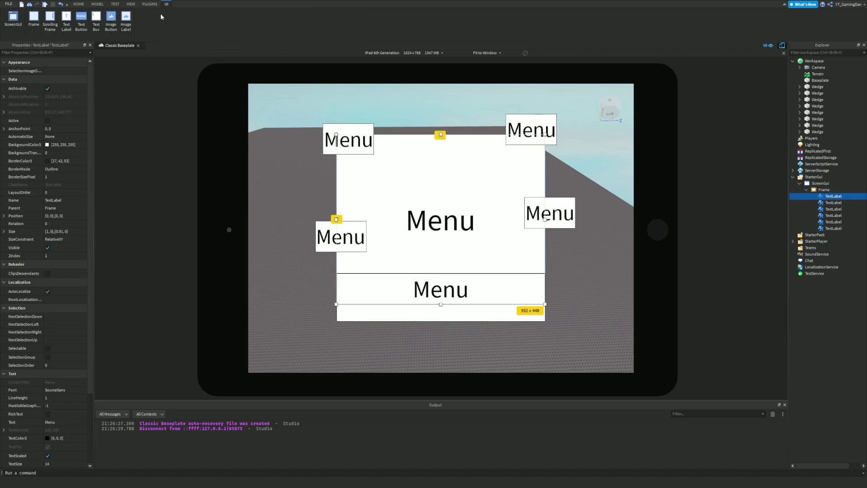
pyautogui.click(149, 5)
pyautogui.click(129, 5)
pyautogui.click(116, 2)
pyautogui.click(141, 24)
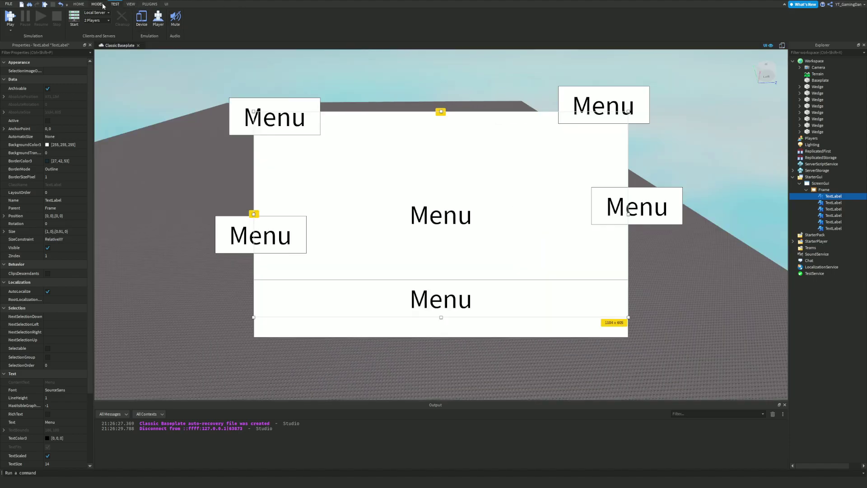
# Add an aspect ratio constraint to the frame with AutoScale Lite
pyautogui.click(166, 4)
pyautogui.click(153, 5)
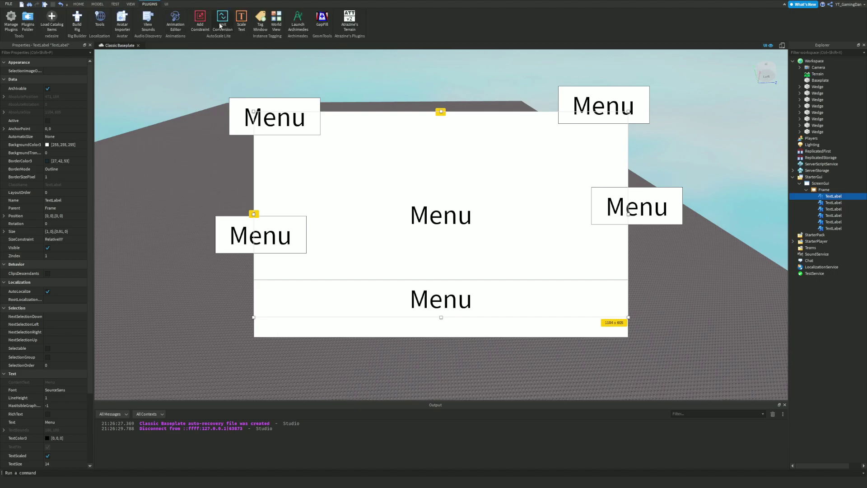
pyautogui.click(816, 190)
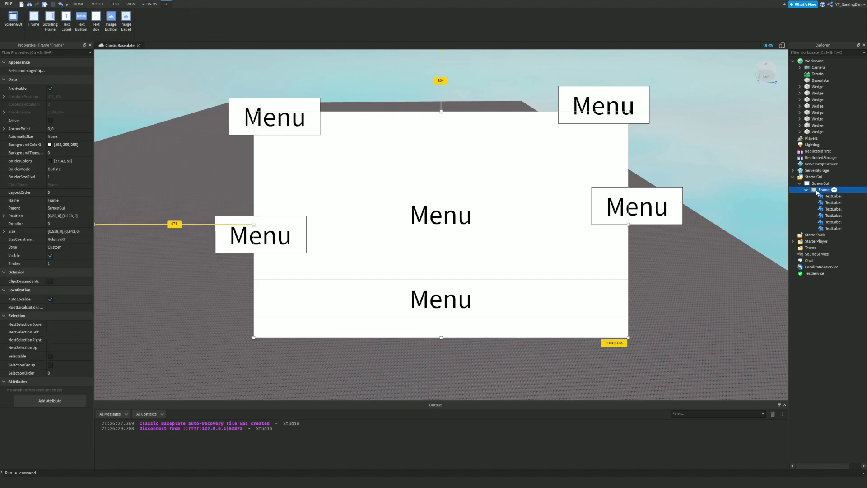
pyautogui.click(153, 5)
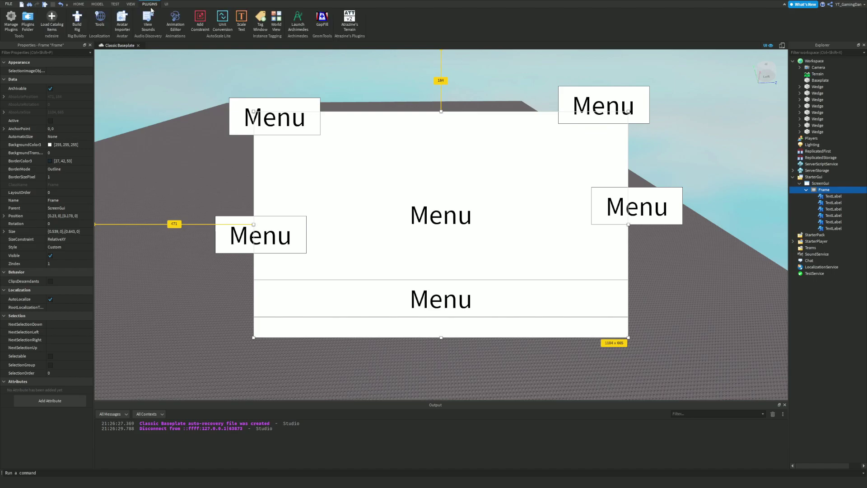
pyautogui.click(201, 20)
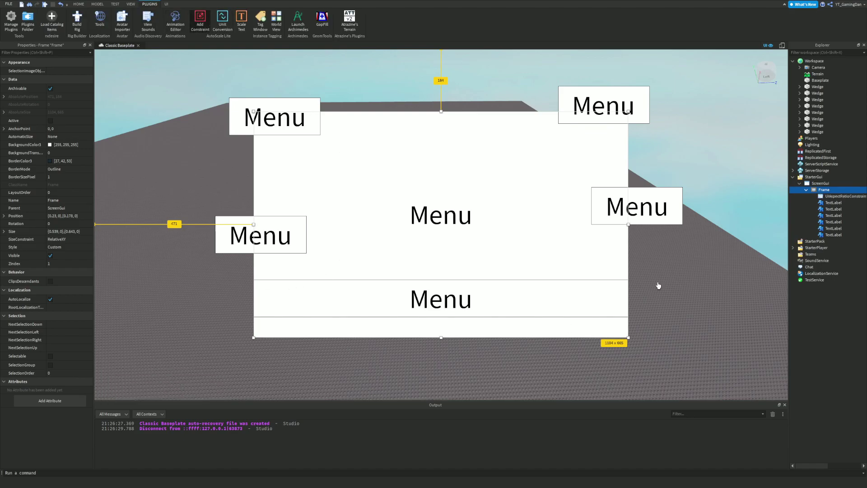
# Examine the aspect ratio constraint's properties alongside the frame's position and size
pyautogui.click(834, 196)
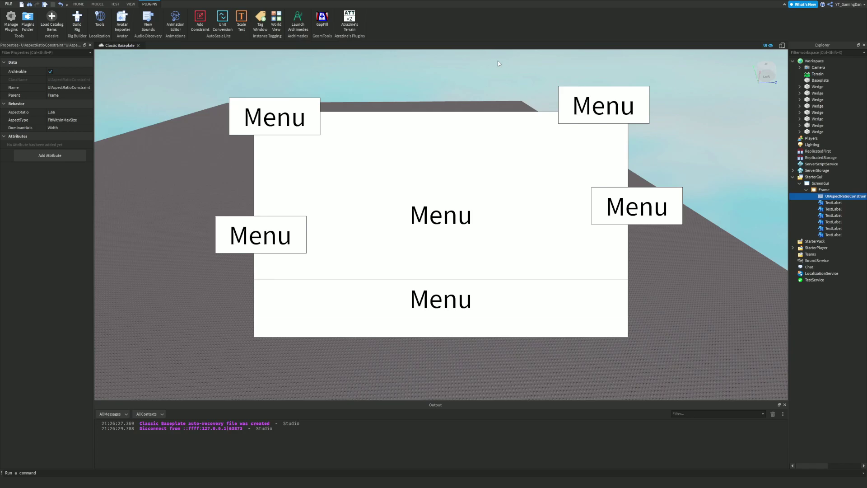
pyautogui.moveTo(669, 163); pyautogui.dragTo(663, 156, button='right')
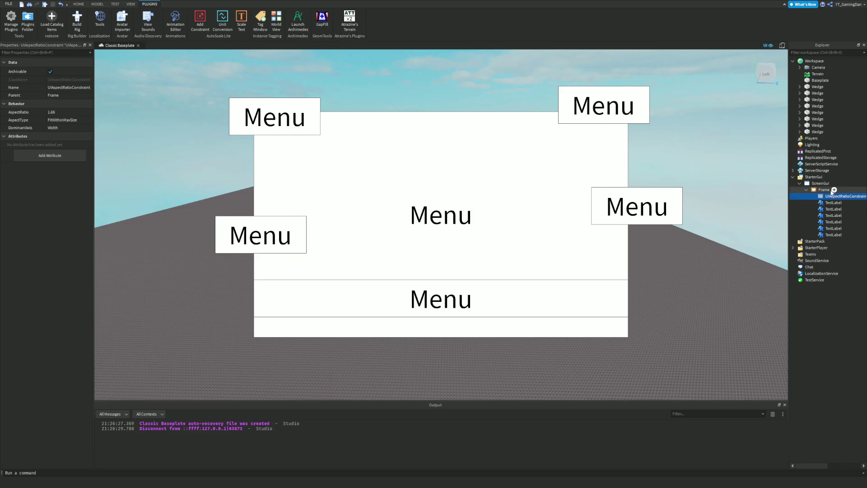
pyautogui.click(823, 190)
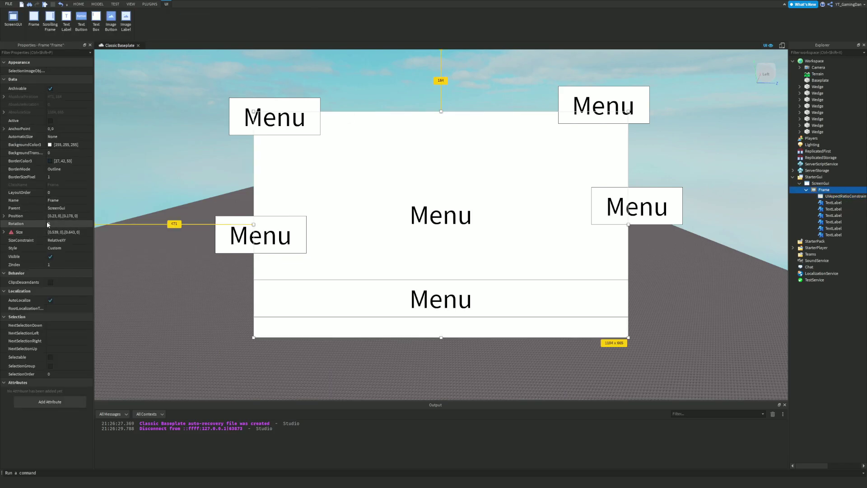
pyautogui.click(837, 197)
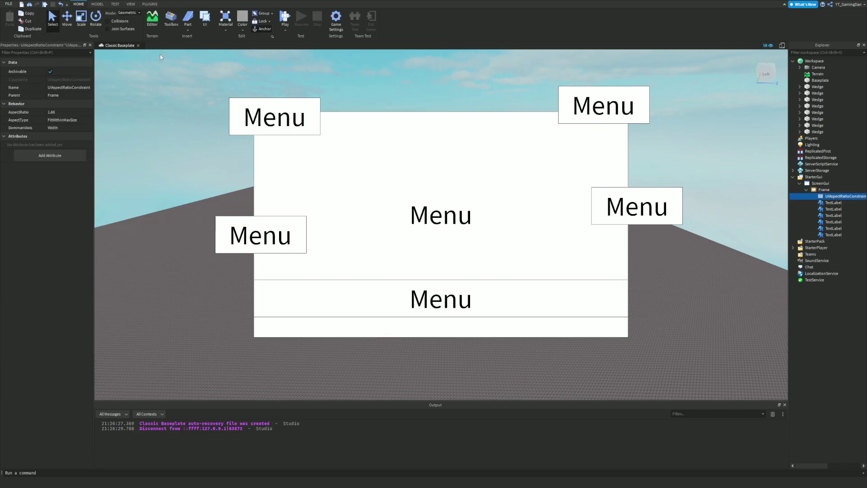
# Apply AutoScale Lite's text scaling to the second text label in the frame
pyautogui.click(149, 4)
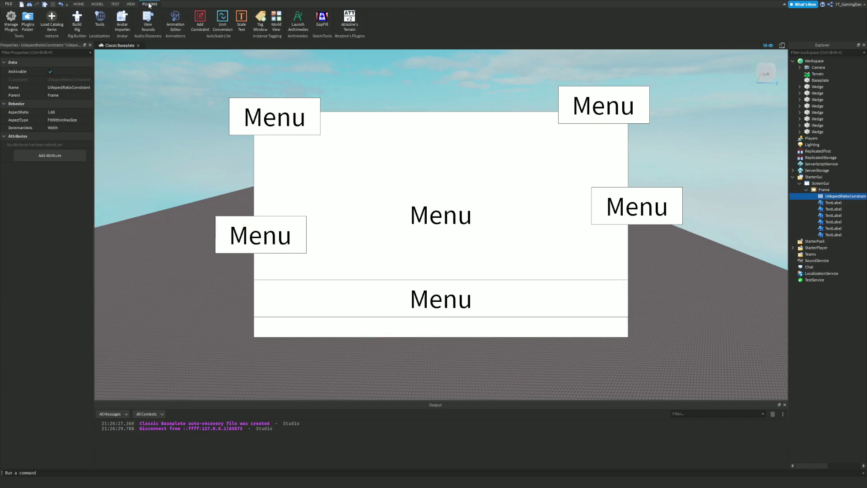
pyautogui.click(834, 208)
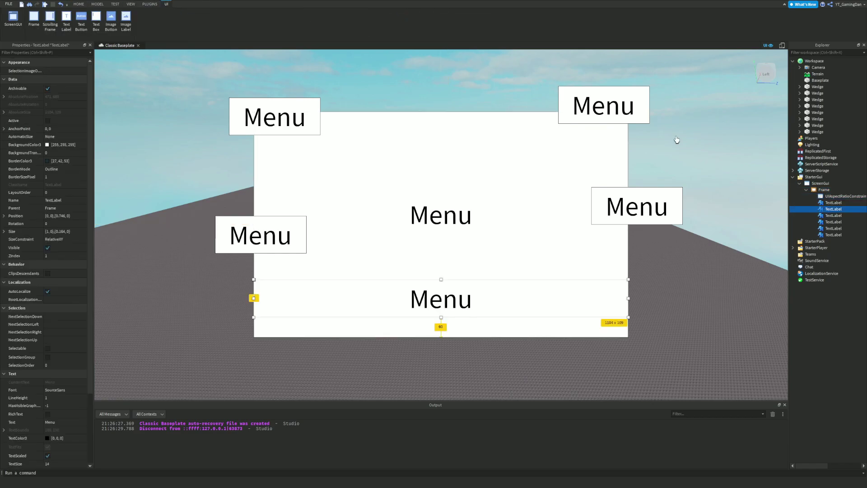
pyautogui.click(150, 4)
pyautogui.click(243, 20)
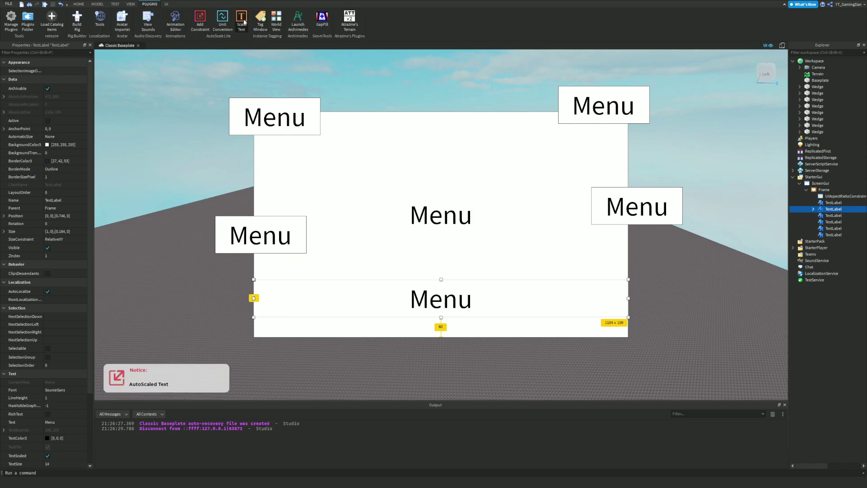
# Set the maximum text size of that label's text size constraint to 10
pyautogui.click(813, 209)
pyautogui.click(830, 215)
pyautogui.click(67, 112)
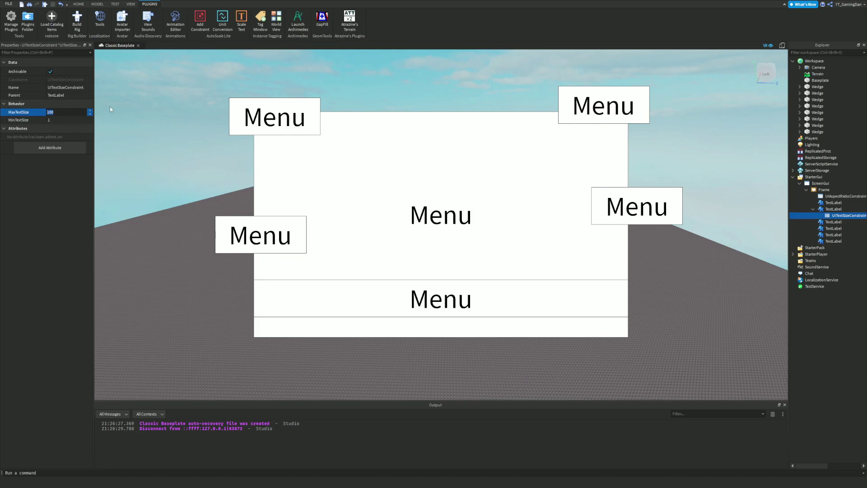
pyautogui.write('10')
pyautogui.press('Return')
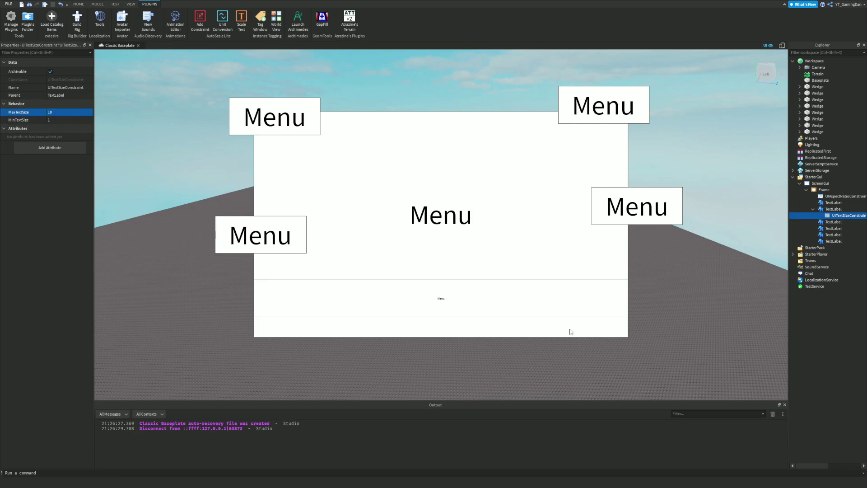
# Set the constraint's maximum text size to 20, and delete the constraint from the label
pyautogui.click(68, 112)
pyautogui.write('20')
pyautogui.press('Return')
pyautogui.click(79, 113)
pyautogui.click(822, 215)
pyautogui.press('Delete')
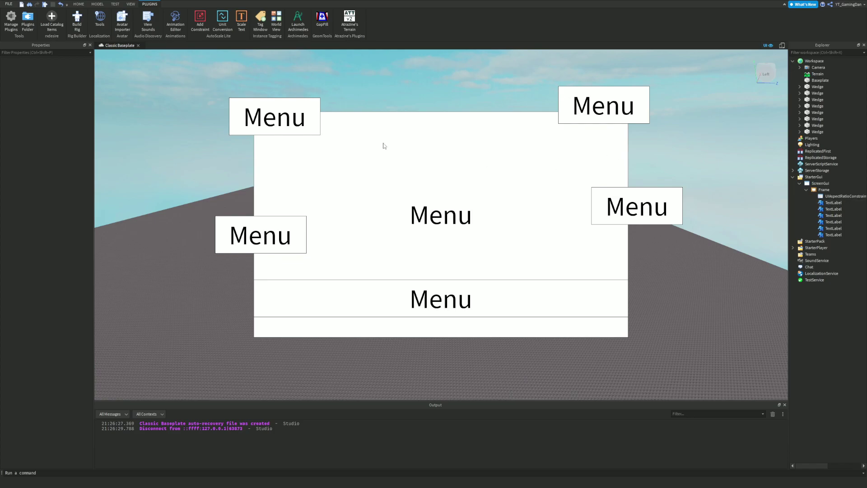
pyautogui.click(78, 4)
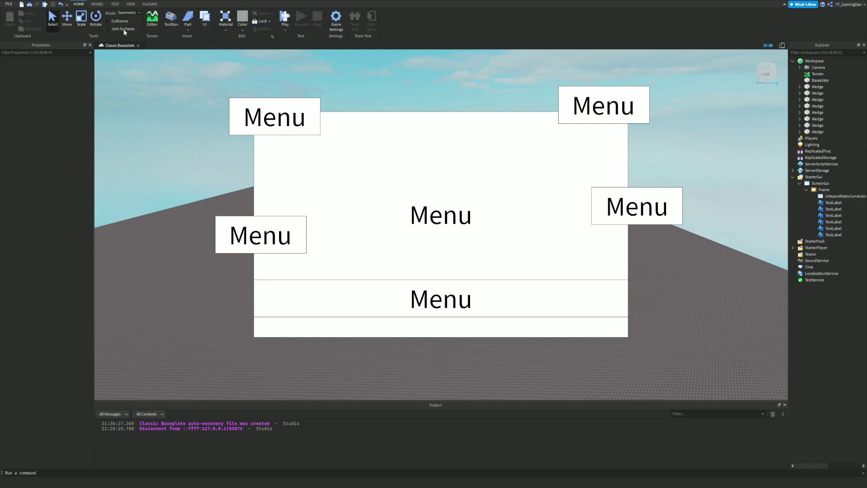
pyautogui.moveTo(172, 88); pyautogui.dragTo(169, 91, button='right')
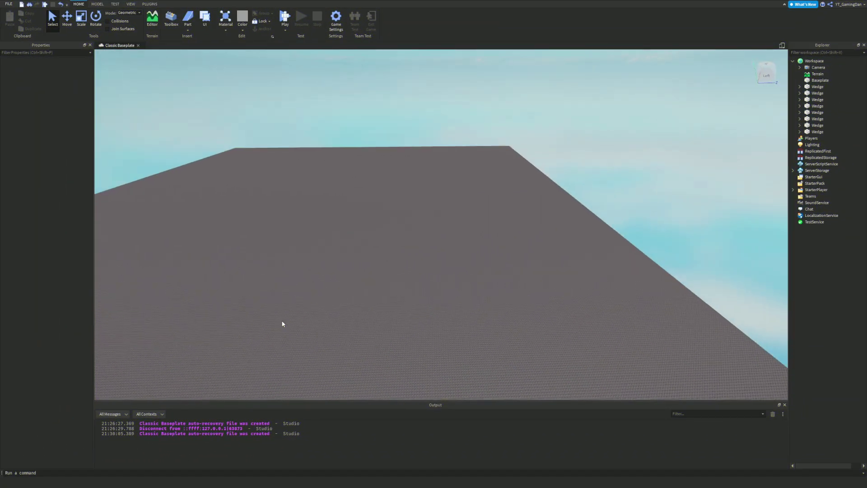
pyautogui.moveTo(282, 324); pyautogui.dragTo(283, 323, button='right')
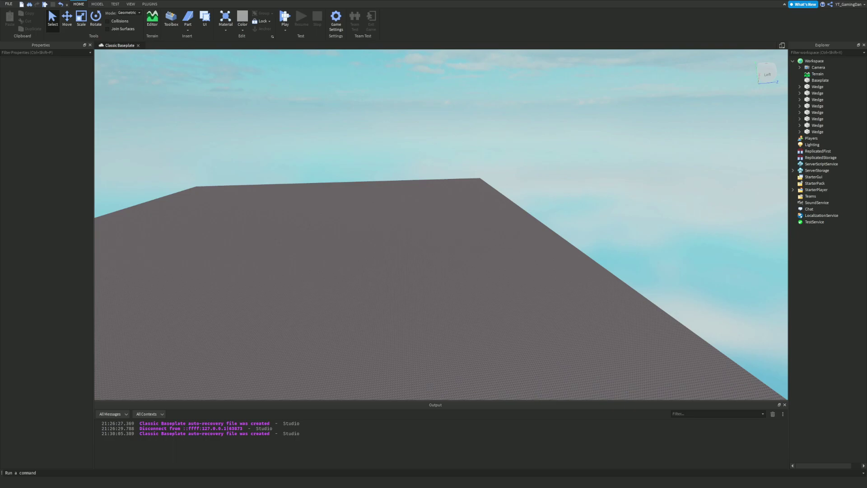
pyautogui.moveTo(416, 210); pyautogui.dragTo(416, 210, button='right')
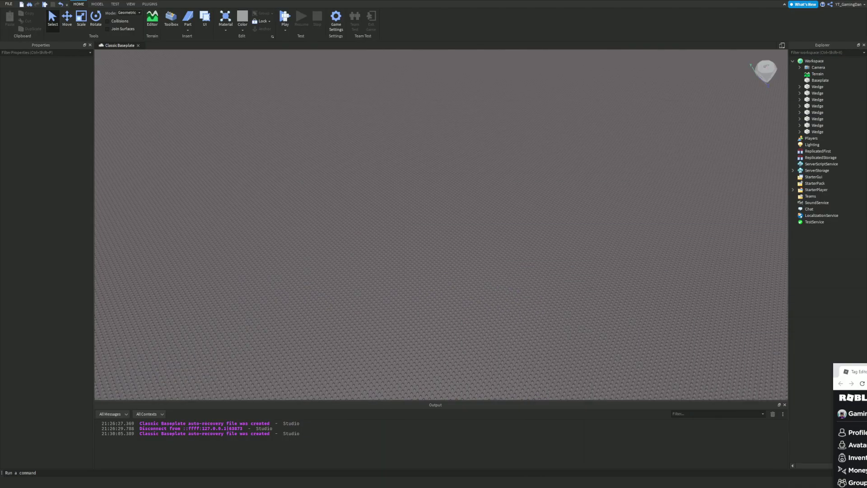
pyautogui.moveTo(566, 171)
pyautogui.mouseDown(button='right')
pyautogui.moveTo(571, 180)
pyautogui.moveTo(576, 172)
pyautogui.mouseUp(button='right')
pyautogui.press('w')
pyautogui.moveTo(153, 61); pyautogui.dragTo(256, 74, button='right')
# Delete all the wedge parts from the Workspace
pyautogui.click(820, 85)
pyautogui.press('Delete')
pyautogui.click(818, 87)
pyautogui.press('Delete')
pyautogui.click(818, 89)
pyautogui.press('Delete')
pyautogui.click(818, 89)
pyautogui.press('Delete')
pyautogui.click(819, 89)
pyautogui.press('Delete')
pyautogui.click(818, 89)
pyautogui.press('Delete')
pyautogui.click(819, 89)
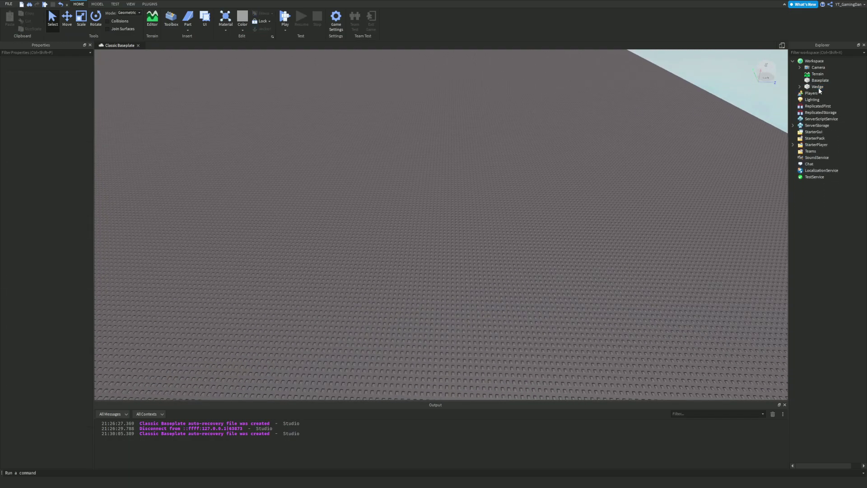
pyautogui.moveTo(532, 58); pyautogui.dragTo(213, 62, button='right')
pyautogui.click(188, 20)
pyautogui.press('Delete')
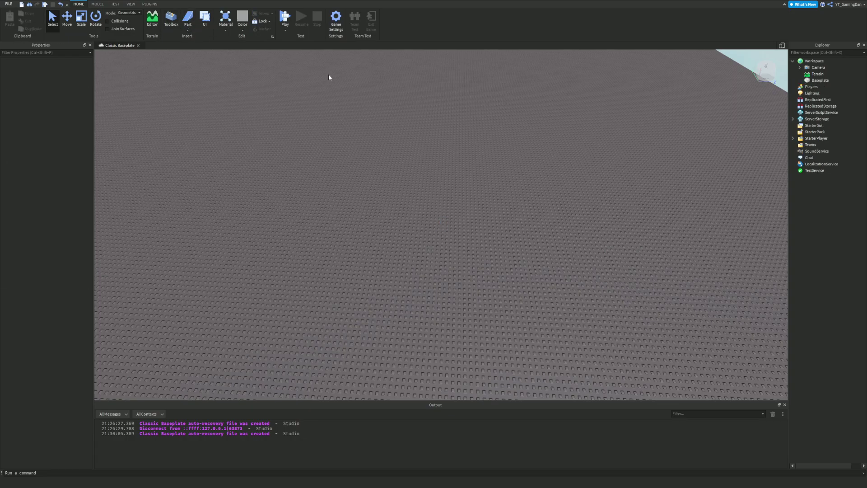
# Insert a block part onto the baseplate
pyautogui.rightClick(190, 31)
pyautogui.click(185, 31)
pyautogui.click(187, 30)
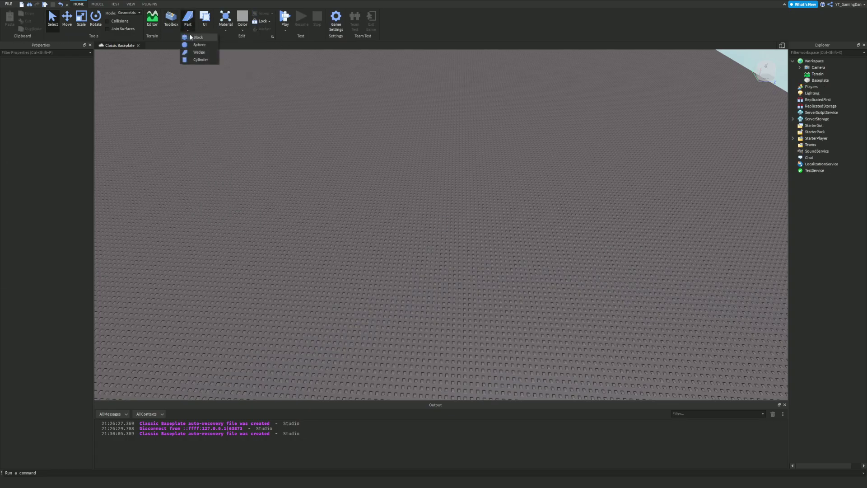
pyautogui.click(191, 37)
# Duplicate the block until seven blocks lie scattered across the baseplate
pyautogui.hotkey('ctrl', 'd')
pyautogui.moveTo(445, 223); pyautogui.dragTo(548, 185)
pyautogui.hotkey('ctrl', 'd')
pyautogui.hotkey('ctrl', 'd')
pyautogui.hotkey('ctrl', 'd')
pyautogui.hotkey('ctrl', 'd')
pyautogui.hotkey('ctrl', 'd')
pyautogui.moveTo(558, 198); pyautogui.dragTo(498, 216, button='right')
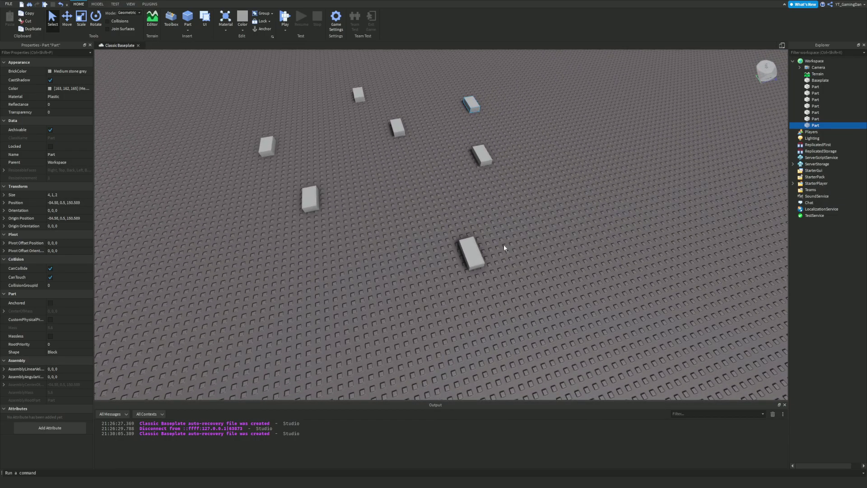
# Examine which block each identically named Part entry in the Workspace corresponds to
pyautogui.click(470, 253)
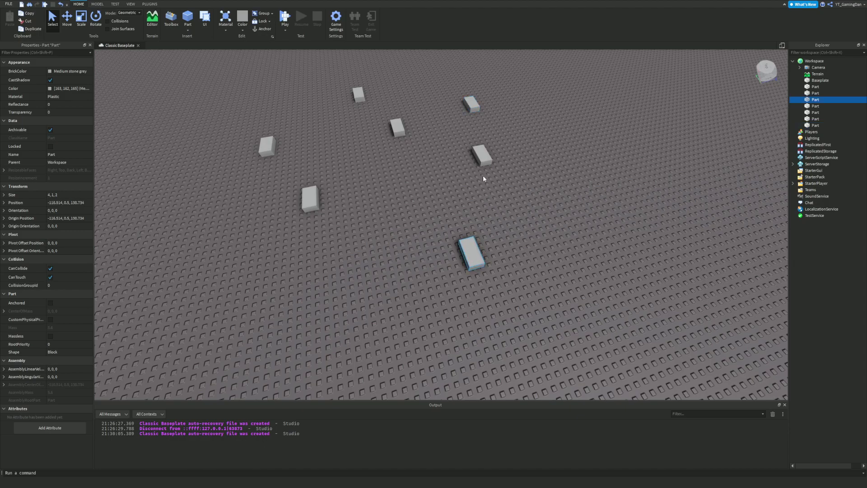
pyautogui.click(488, 130)
pyautogui.click(481, 153)
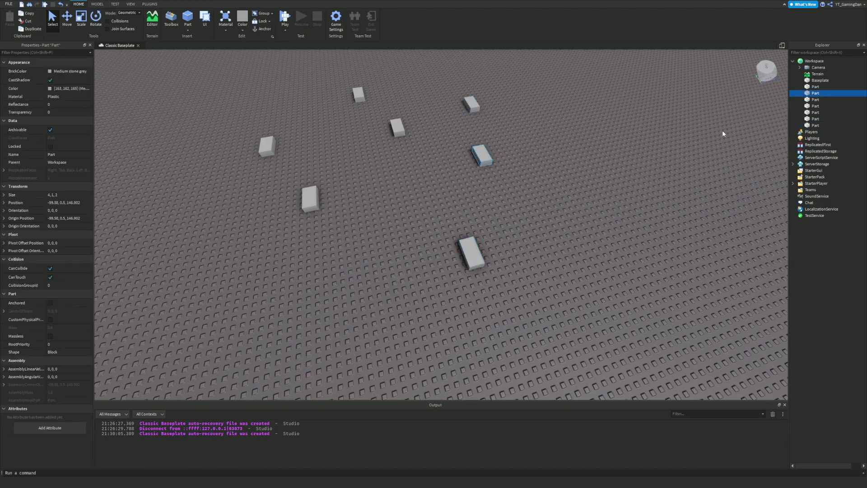
pyautogui.moveTo(829, 99)
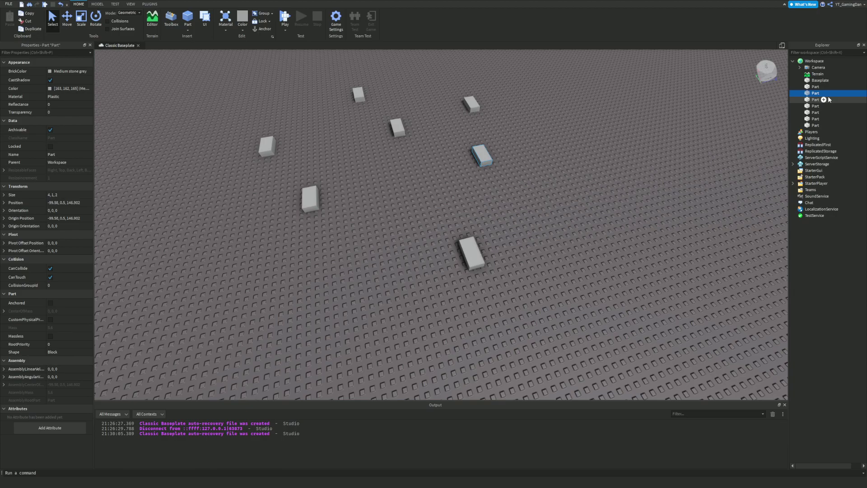
pyautogui.click(816, 86)
pyautogui.click(815, 93)
pyautogui.click(816, 106)
pyautogui.click(816, 119)
pyautogui.click(816, 93)
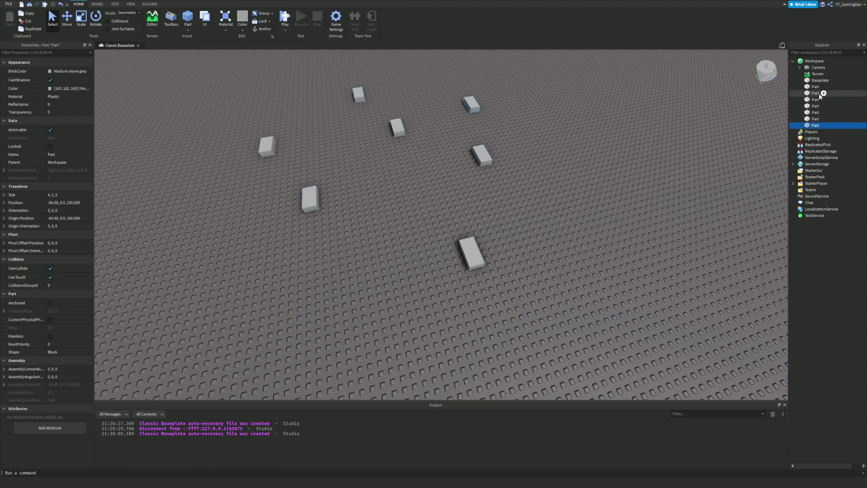
pyautogui.click(816, 86)
pyautogui.click(815, 93)
pyautogui.click(816, 125)
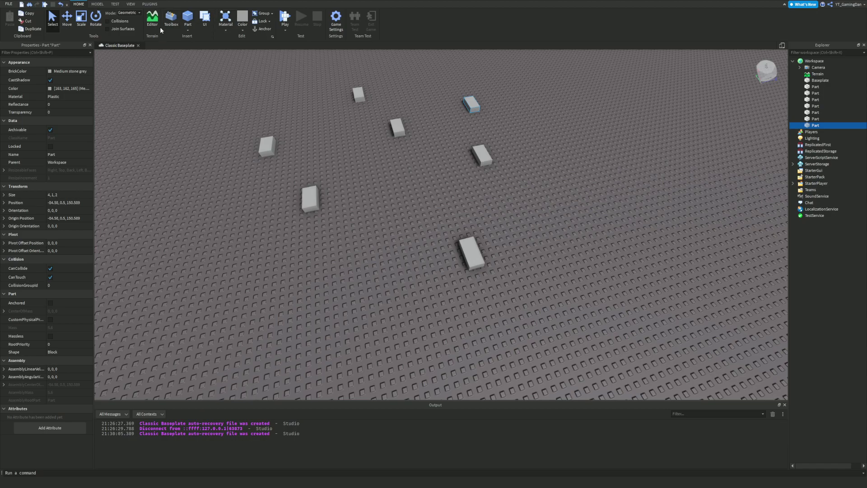
# Open the Tag Editor and create a tag named Killbrick
pyautogui.click(152, 4)
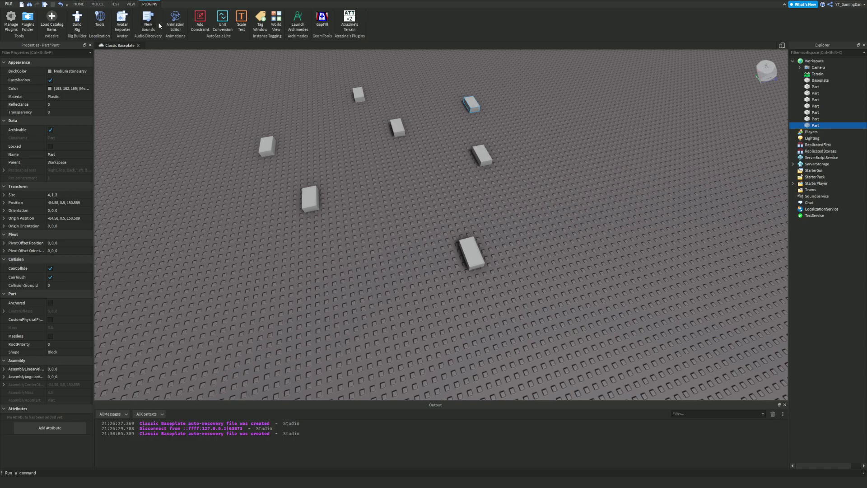
pyautogui.click(262, 22)
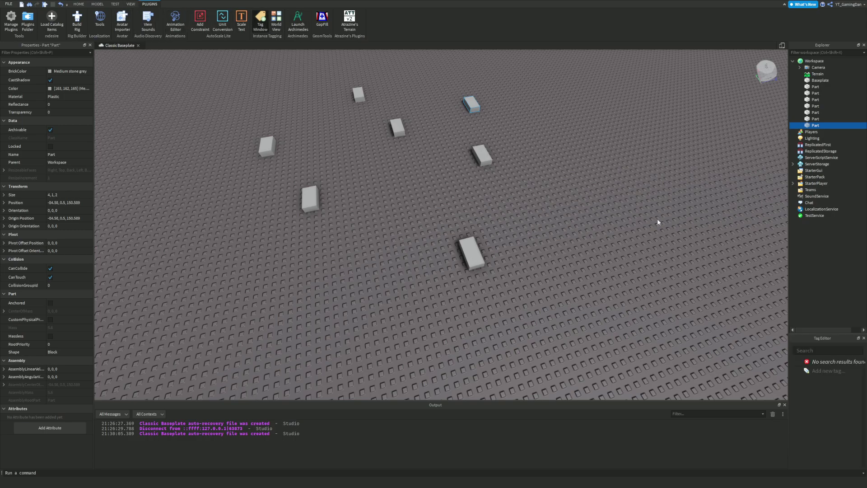
pyautogui.click(833, 371)
pyautogui.write('Killbrick')
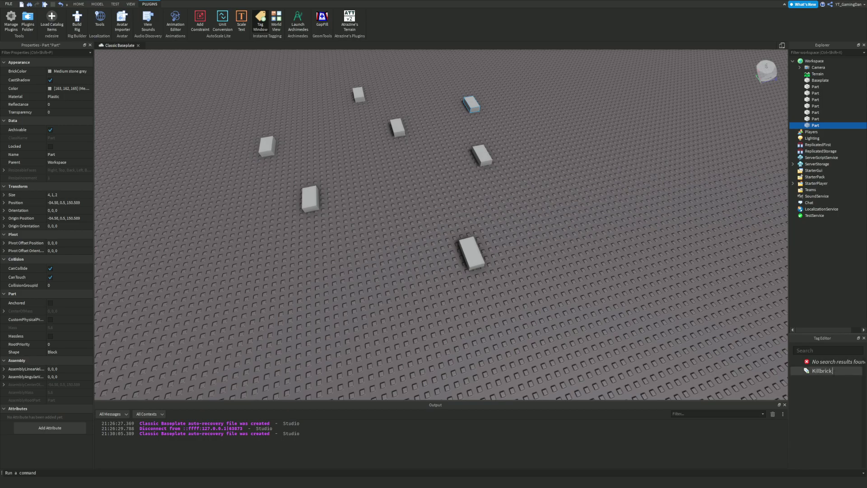
pyautogui.press('Return')
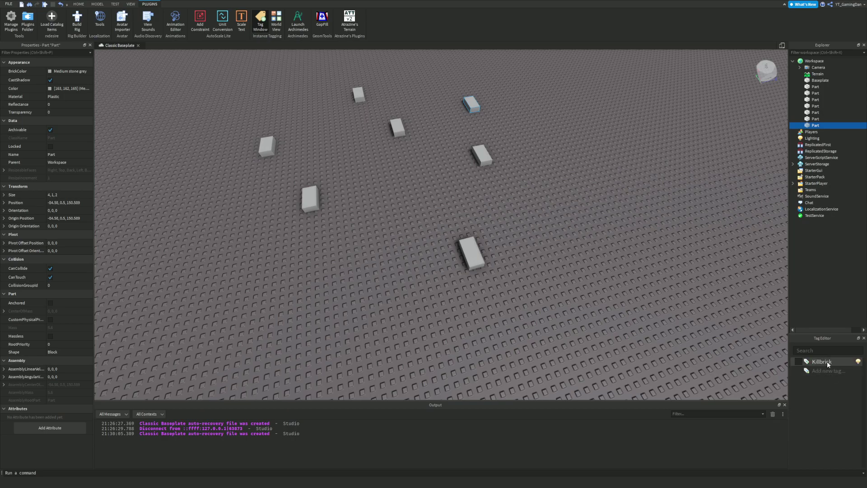
# Assign the Killbrick tag to the block nearest the camera
pyautogui.click(741, 254)
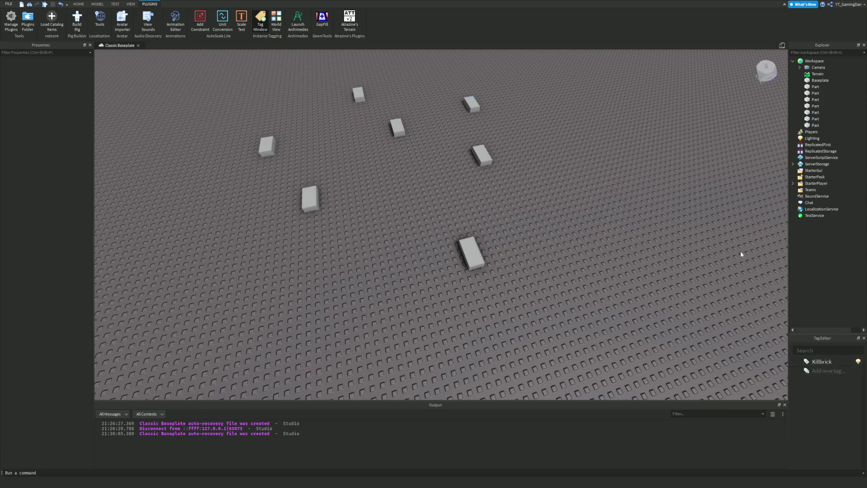
pyautogui.click(471, 253)
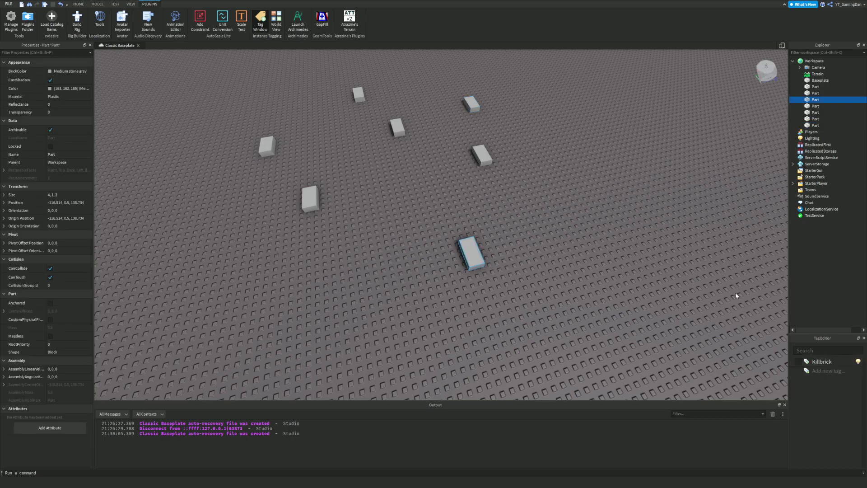
pyautogui.click(826, 363)
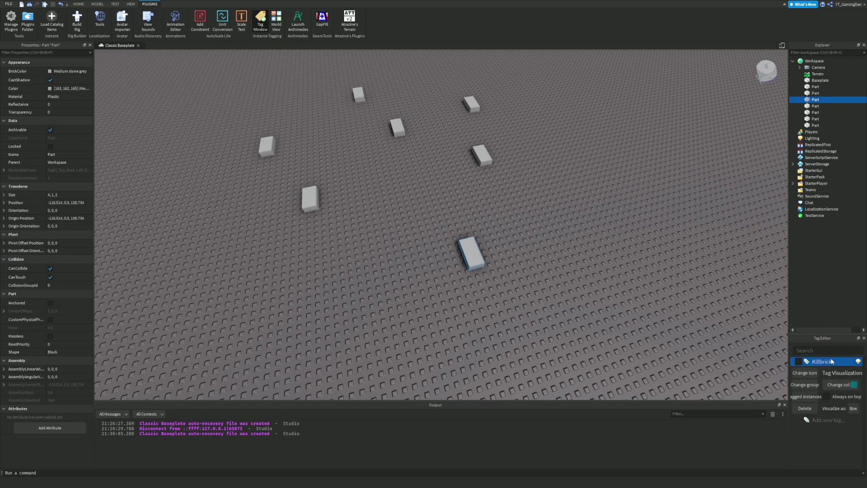
pyautogui.click(833, 362)
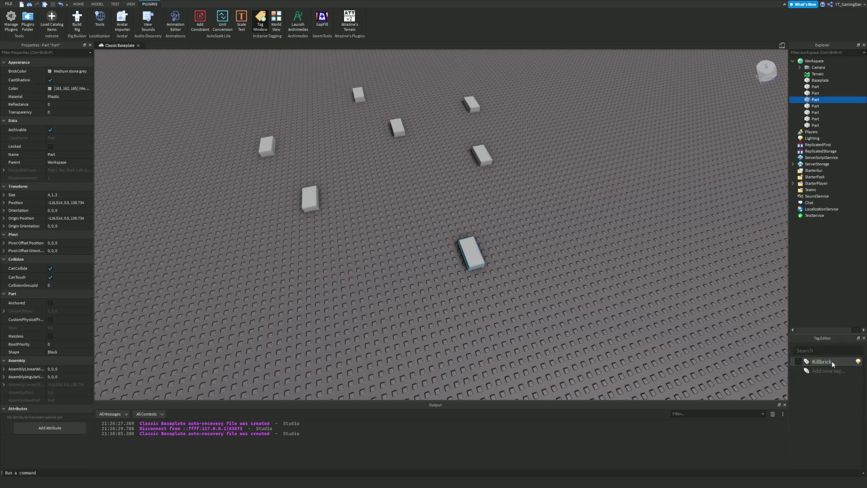
pyautogui.click(798, 362)
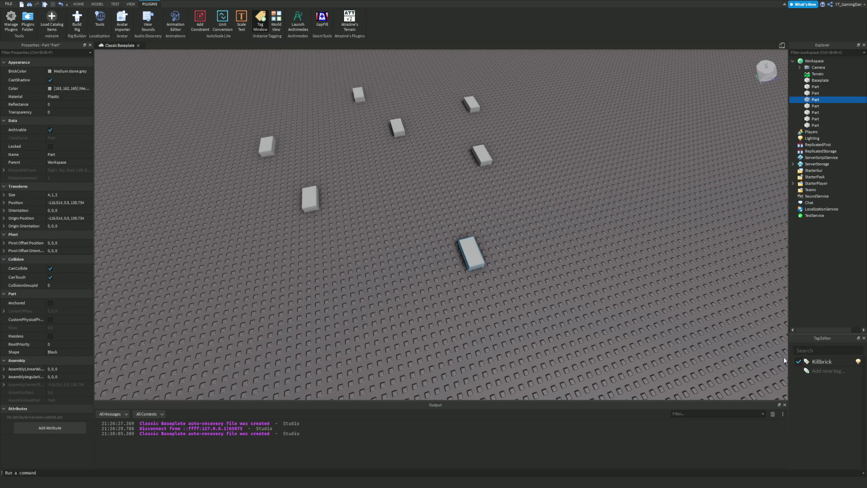
# Check the Killbrick tag's state on several blocks, ending with the nearest one
pyautogui.click(544, 237)
pyautogui.click(481, 156)
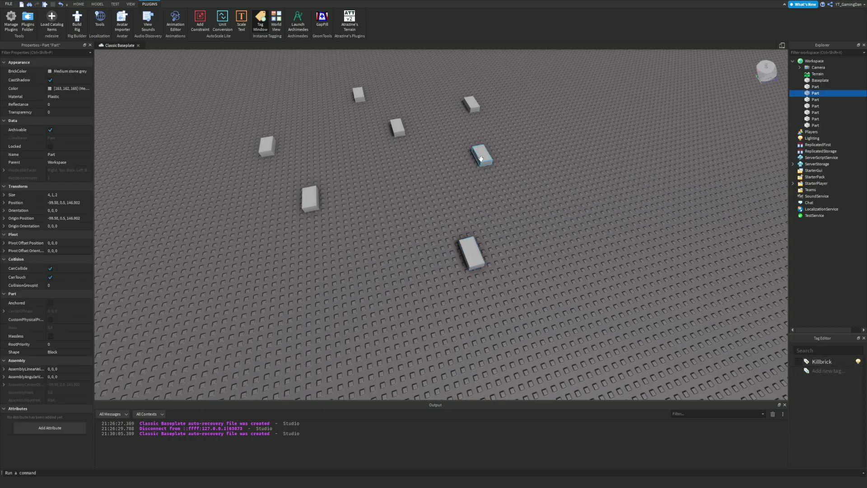
pyautogui.click(396, 127)
pyautogui.click(312, 198)
pyautogui.click(477, 257)
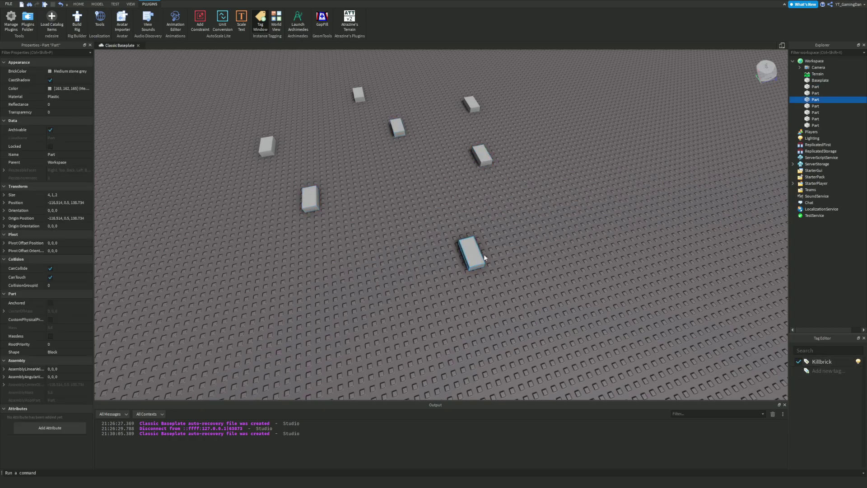
# Assign the Killbrick tag to the other blocks on the baseplate, one block at a time
pyautogui.click(485, 153)
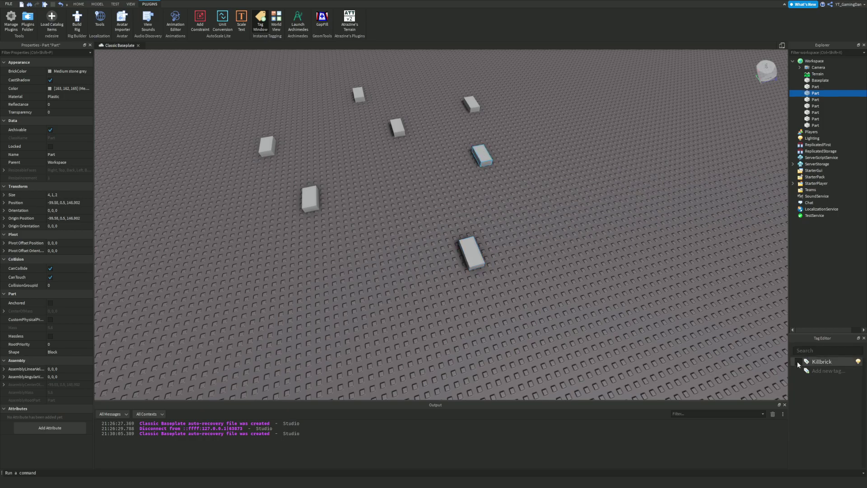
pyautogui.click(319, 199)
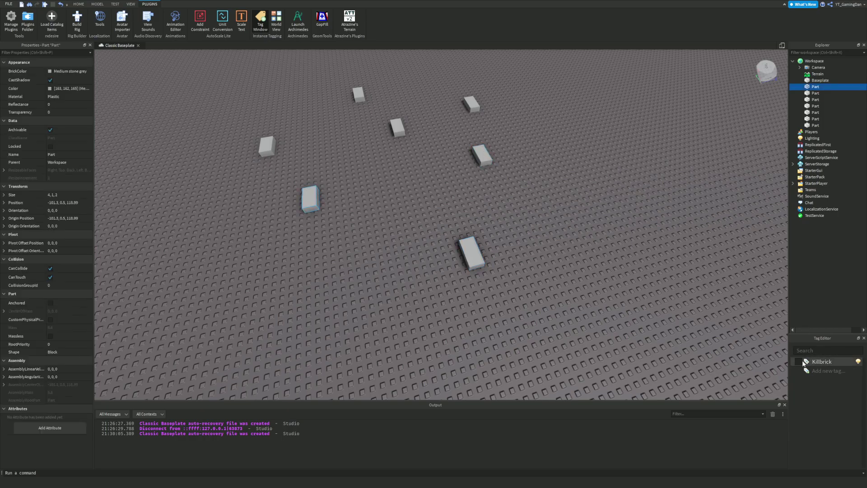
pyautogui.click(402, 132)
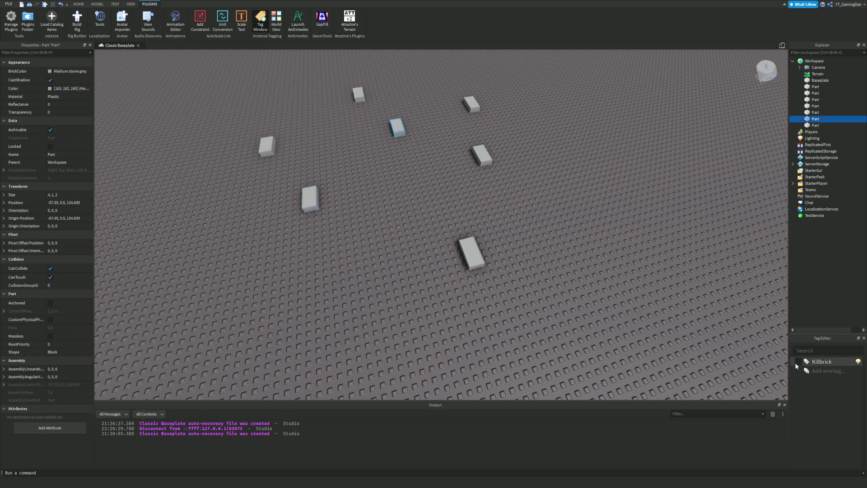
pyautogui.click(475, 104)
pyautogui.click(797, 361)
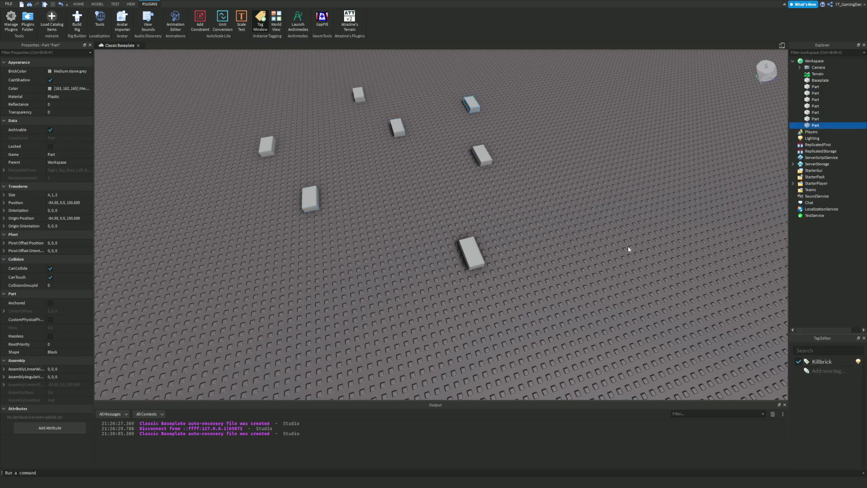
pyautogui.click(478, 153)
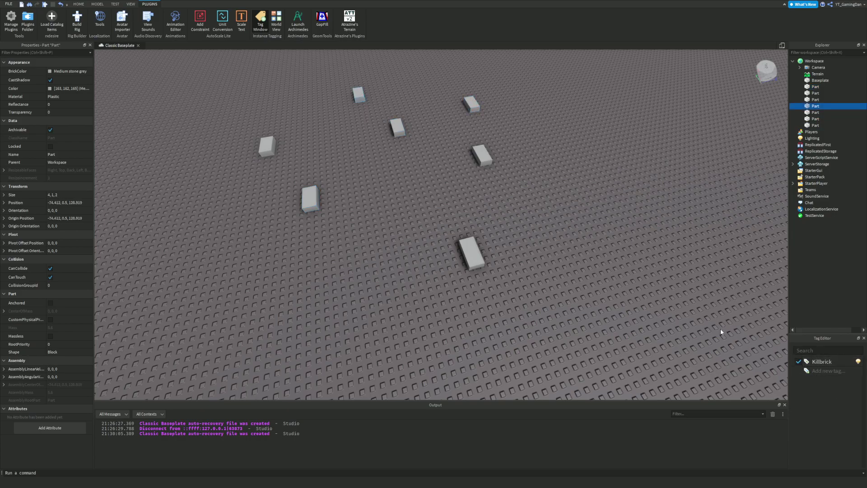
pyautogui.click(267, 147)
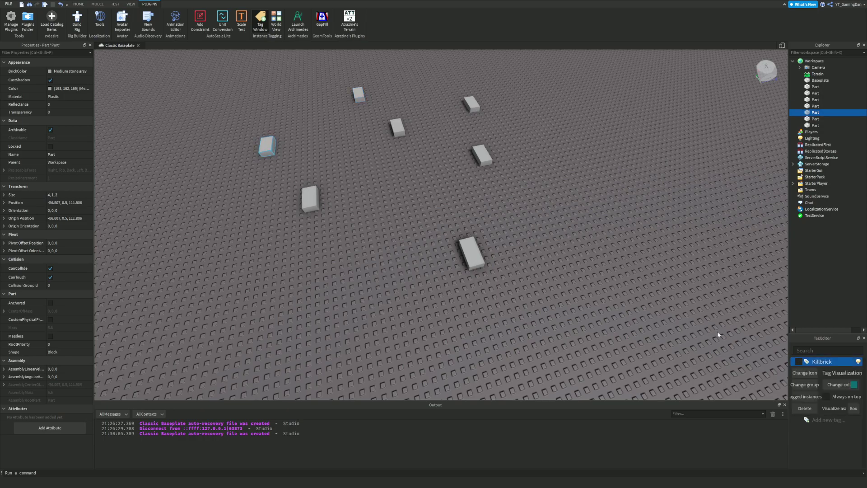
pyautogui.click(697, 334)
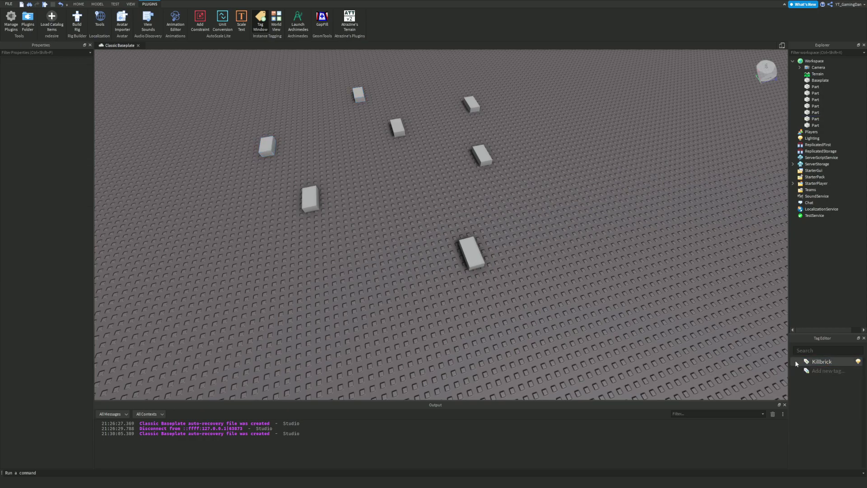
pyautogui.click(267, 146)
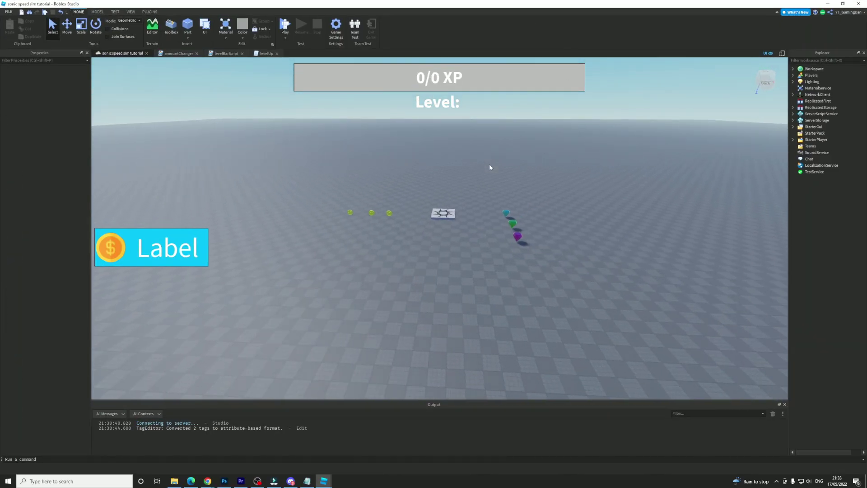
# Examine the coins and gems on either side of the spawn location in the sonic speed sim tutorial place
pyautogui.press('w')
pyautogui.moveTo(490, 167); pyautogui.dragTo(470, 240, button='right')
pyautogui.click(471, 266)
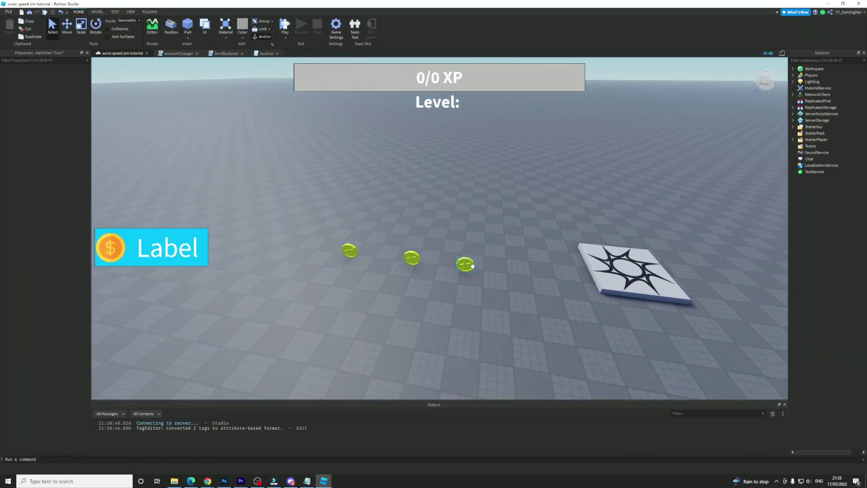
pyautogui.click(414, 255)
pyautogui.click(364, 251)
pyautogui.click(352, 248)
pyautogui.moveTo(407, 256); pyautogui.dragTo(561, 185, button='right')
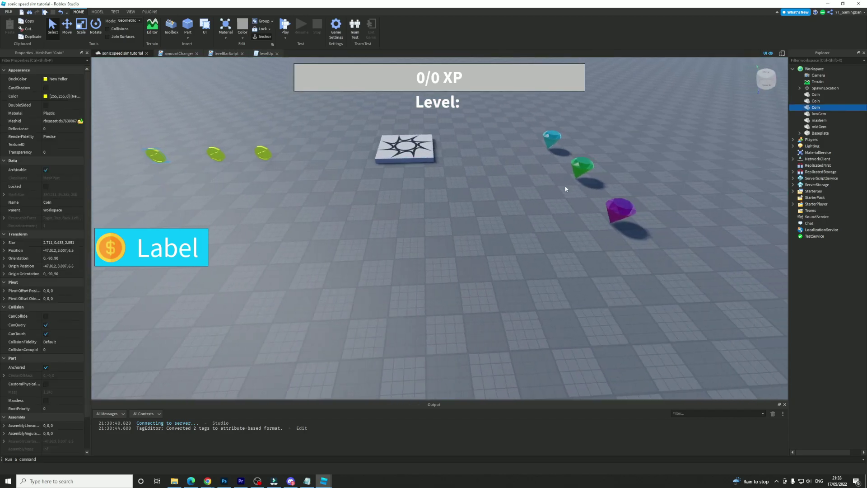
pyautogui.click(605, 205)
pyautogui.moveTo(605, 205); pyautogui.dragTo(630, 217)
pyautogui.click(728, 231)
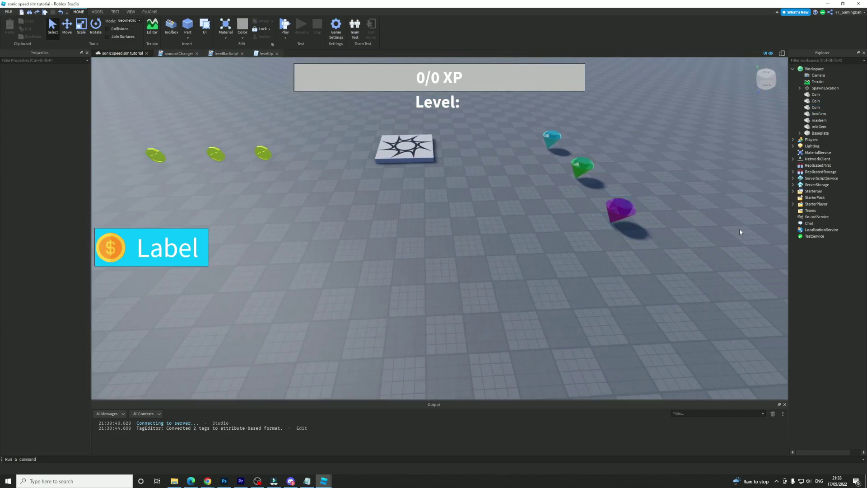
# Open the coinCollection script from ServerScriptService and examine its collectionService variable
pyautogui.click(792, 177)
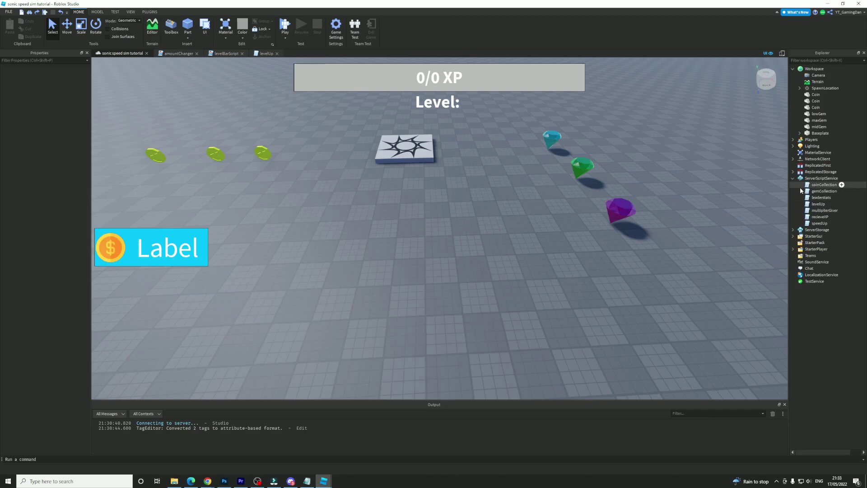
pyautogui.doubleClick(808, 184)
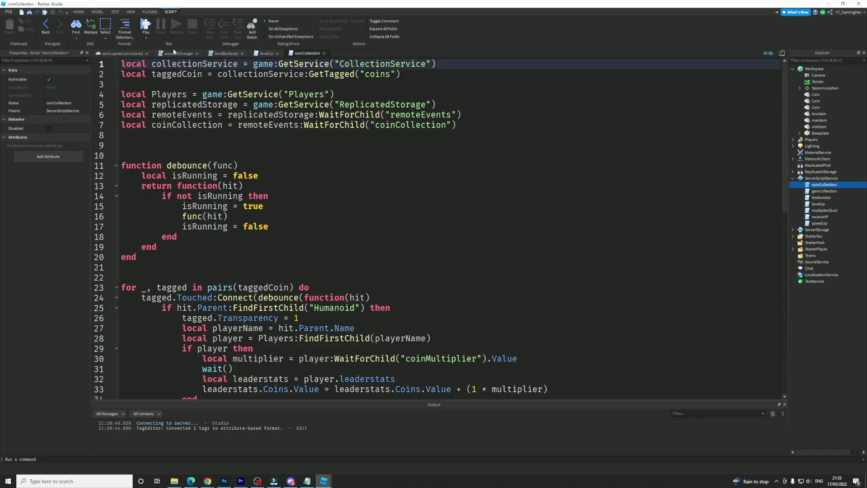
pyautogui.click(187, 64)
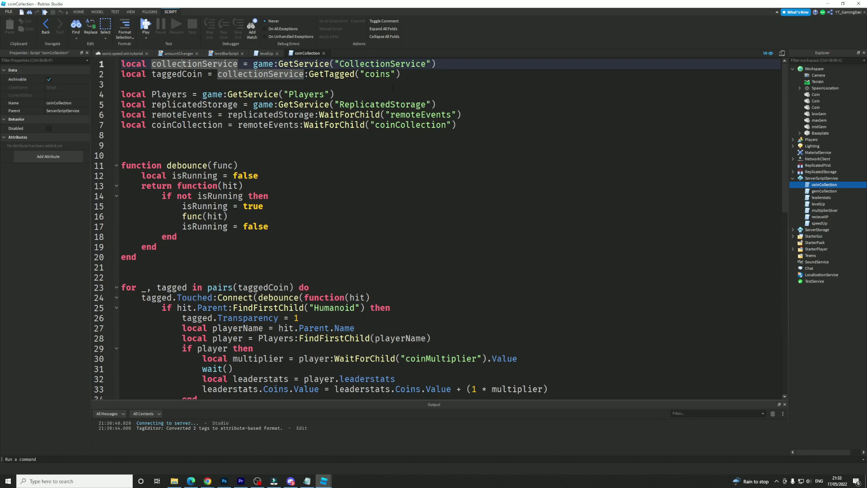
# Return to the place's 3D view, open the Tag Editor and check the tags on the coins and gems
pyautogui.click(121, 53)
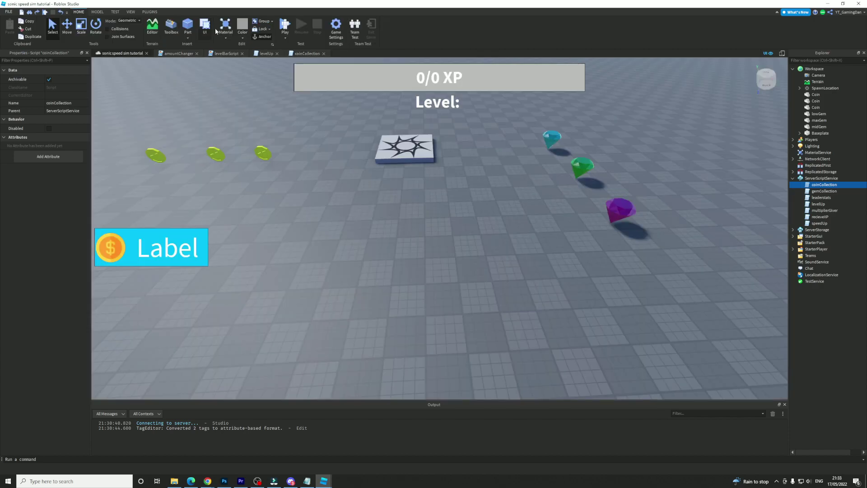
pyautogui.click(150, 12)
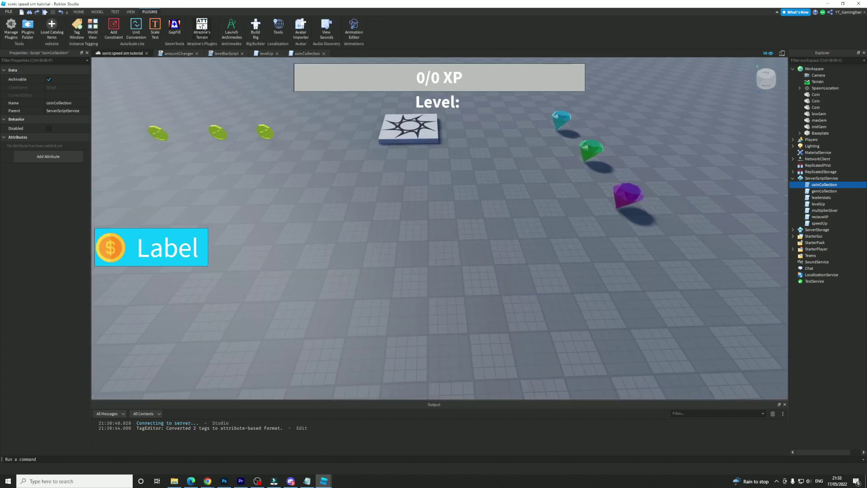
pyautogui.click(77, 26)
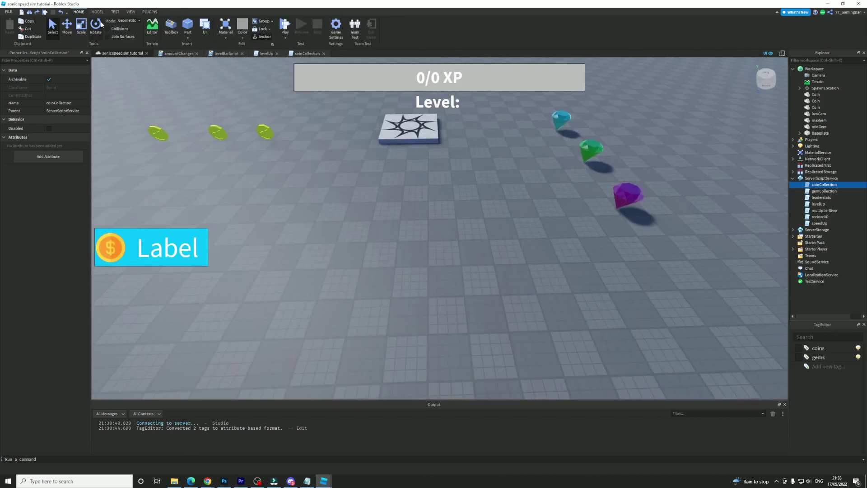
pyautogui.click(218, 131)
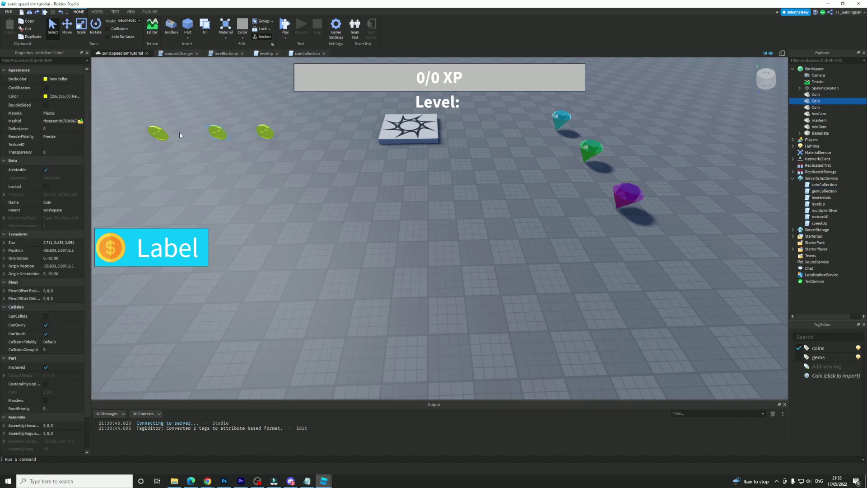
pyautogui.click(159, 132)
pyautogui.click(634, 206)
pyautogui.click(628, 199)
pyautogui.click(600, 180)
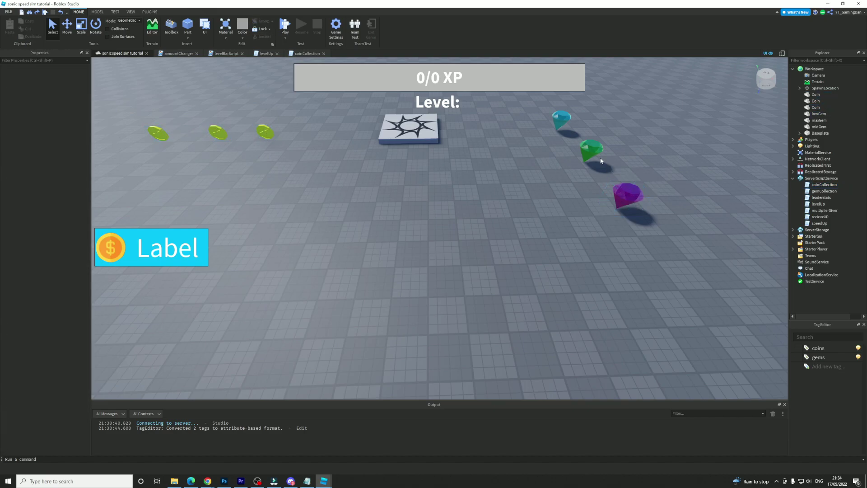
# Compare the coins in the place with the coinCollection script's taggedCoin variable and the loop that goes through it
pyautogui.click(307, 53)
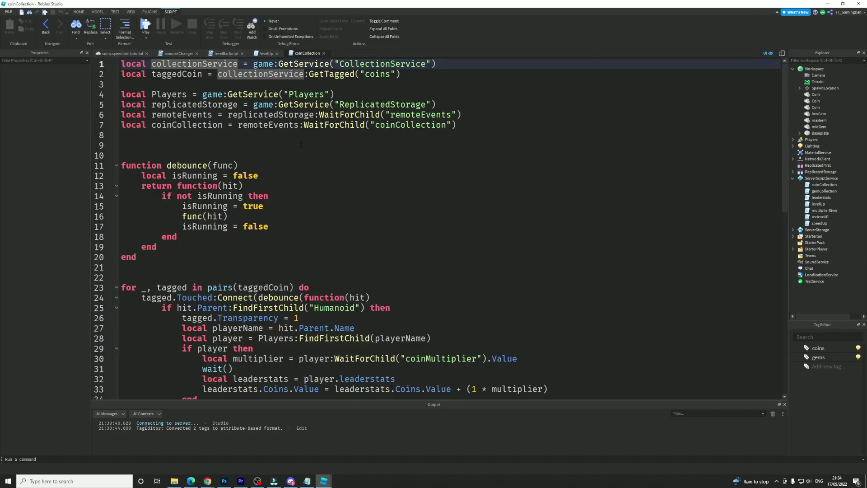
pyautogui.click(133, 54)
pyautogui.press('a')
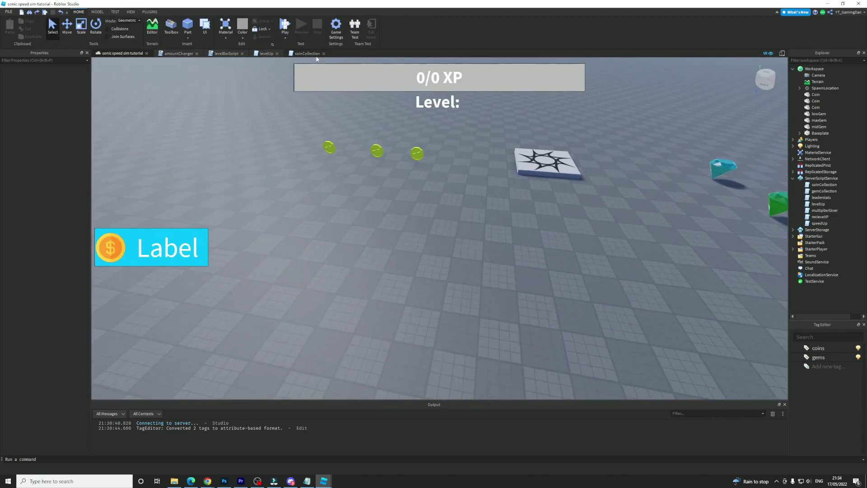
pyautogui.click(306, 53)
pyautogui.scroll(-4, 270, 148)
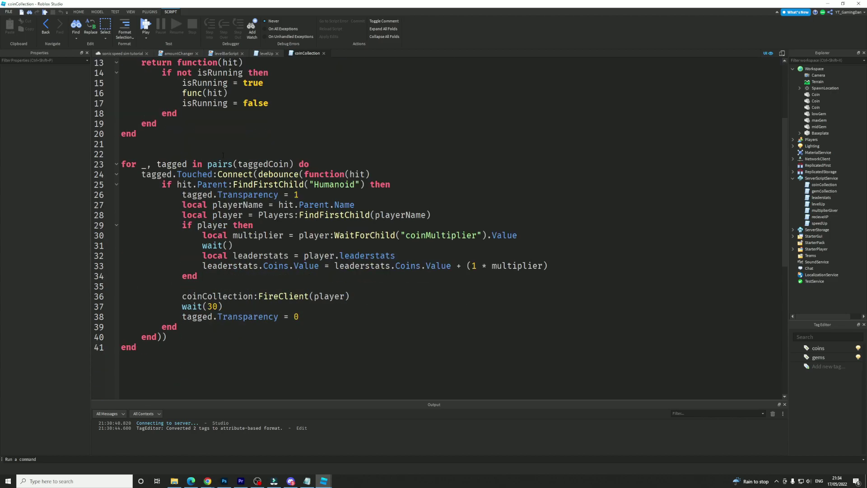
pyautogui.moveTo(322, 164); pyautogui.dragTo(121, 164)
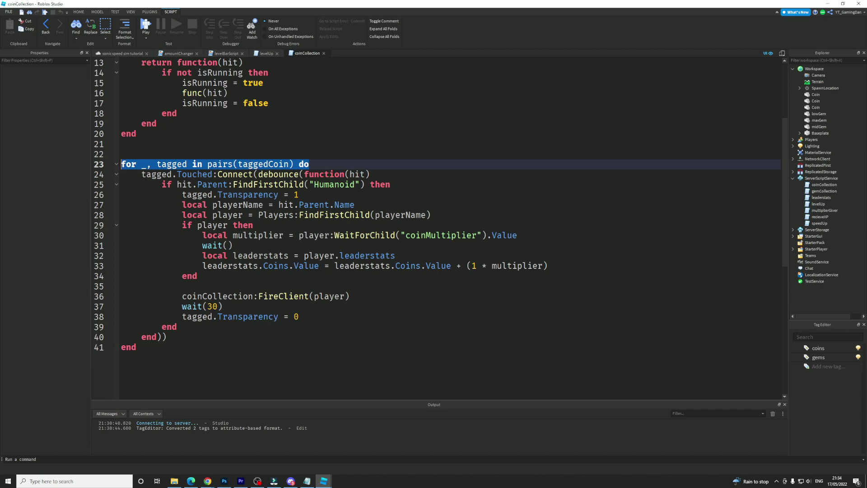
pyautogui.scroll(4, 436, 228)
pyautogui.doubleClick(177, 74)
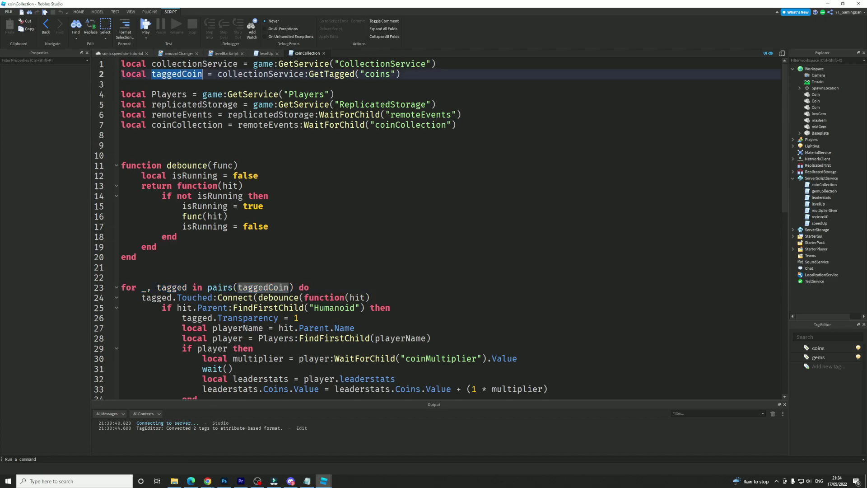
# Examine the Touched handler inside the tagged-coin loop of the coinCollection script
pyautogui.scroll(-2, 348, 259)
pyautogui.moveTo(145, 235); pyautogui.dragTo(293, 378)
pyautogui.click(311, 316)
pyautogui.scroll(2, 295, 370)
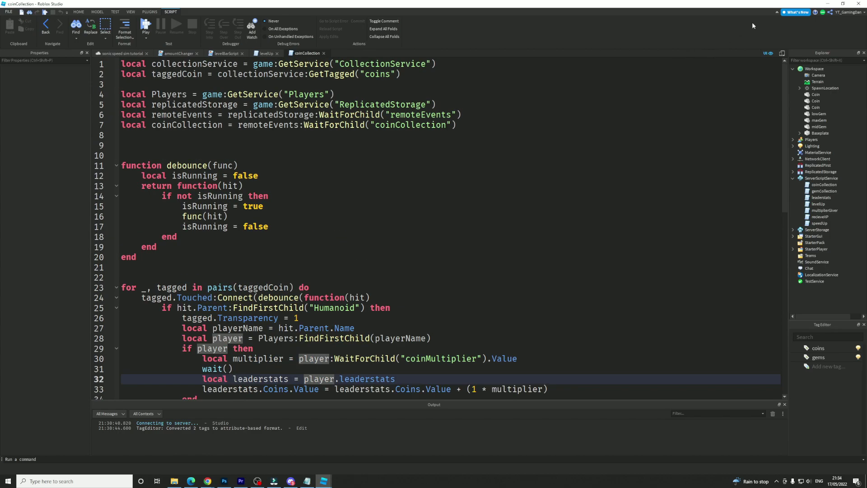
pyautogui.click(540, 166)
pyautogui.moveTo(541, 166); pyautogui.dragTo(540, 166, button='right')
pyautogui.scroll(-5, 541, 167)
pyautogui.scroll(-10, 541, 168)
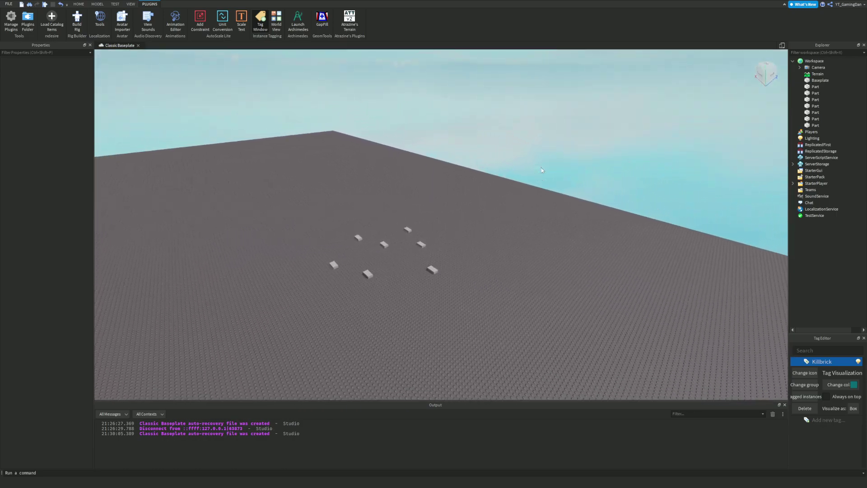
pyautogui.press('a')
pyautogui.moveTo(541, 167); pyautogui.dragTo(540, 167, button='right')
pyautogui.press('w')
pyautogui.press('w')
pyautogui.press('w')
pyautogui.press('s')
pyautogui.press('w')
pyautogui.scroll(-5, 541, 168)
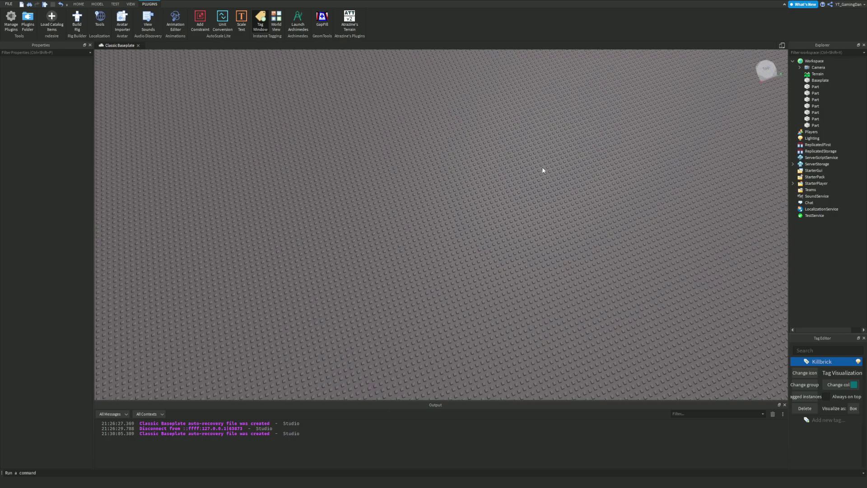
pyautogui.moveTo(532, 167); pyautogui.dragTo(532, 198, button='right')
pyautogui.press('w')
pyautogui.press('w')
pyautogui.press('w')
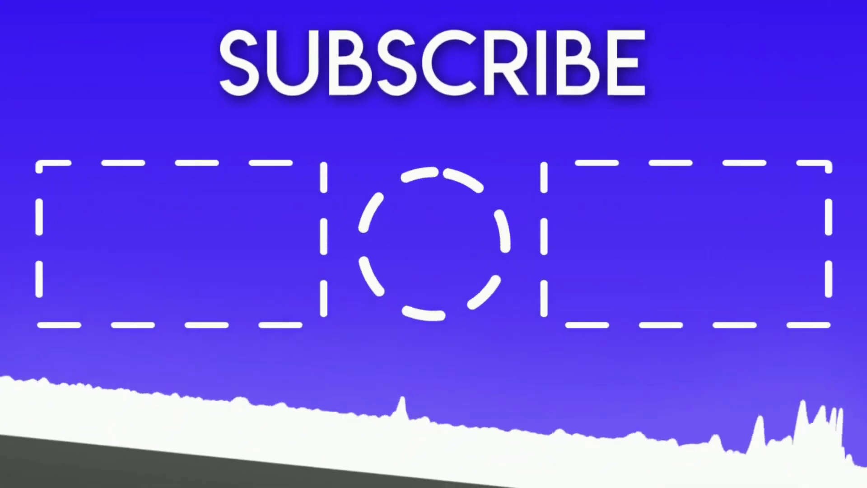